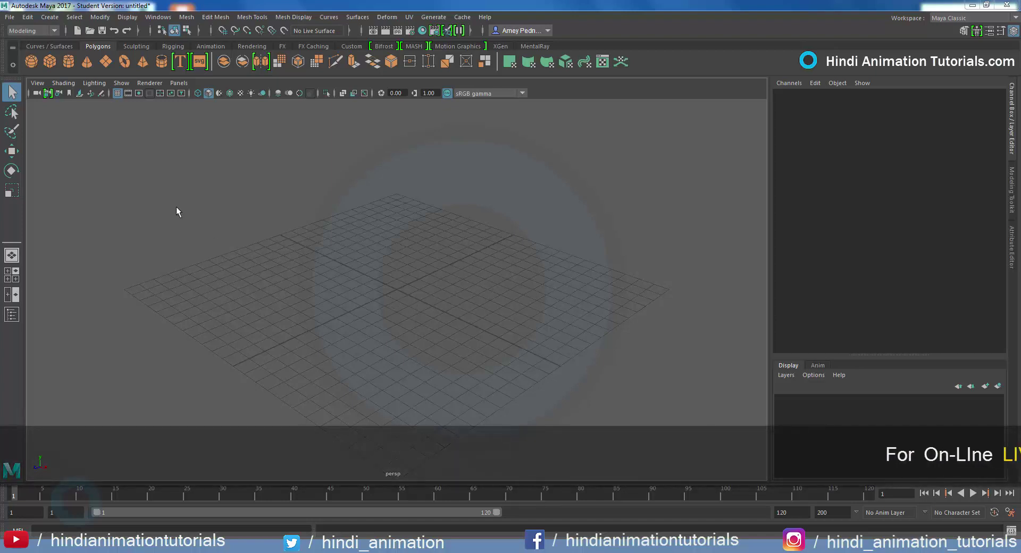
# Create a polygon cone from the Polygon Primitives menu.
pyautogui.click(49, 16)
pyautogui.moveTo(82, 54)
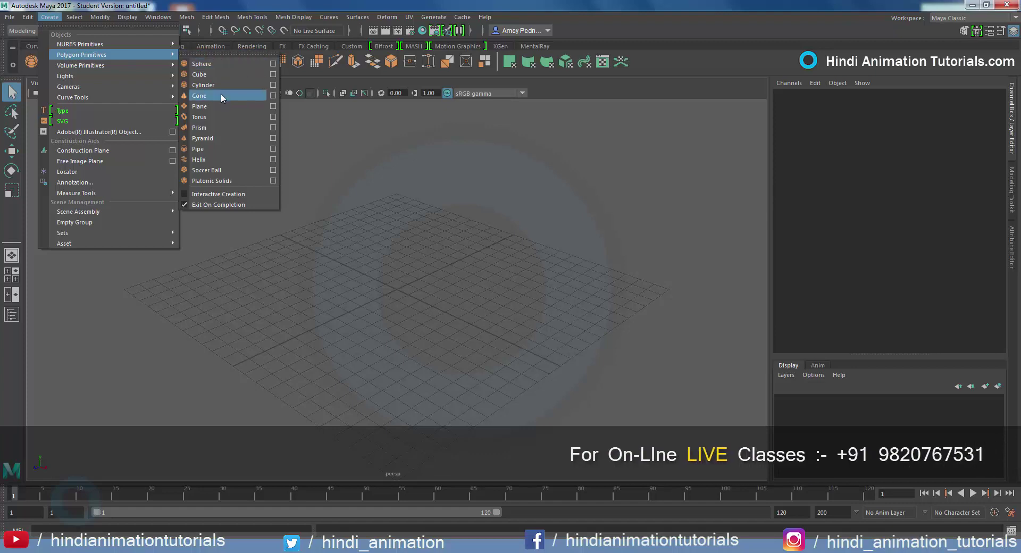
pyautogui.click(221, 95)
pyautogui.scroll(2, 406, 326)
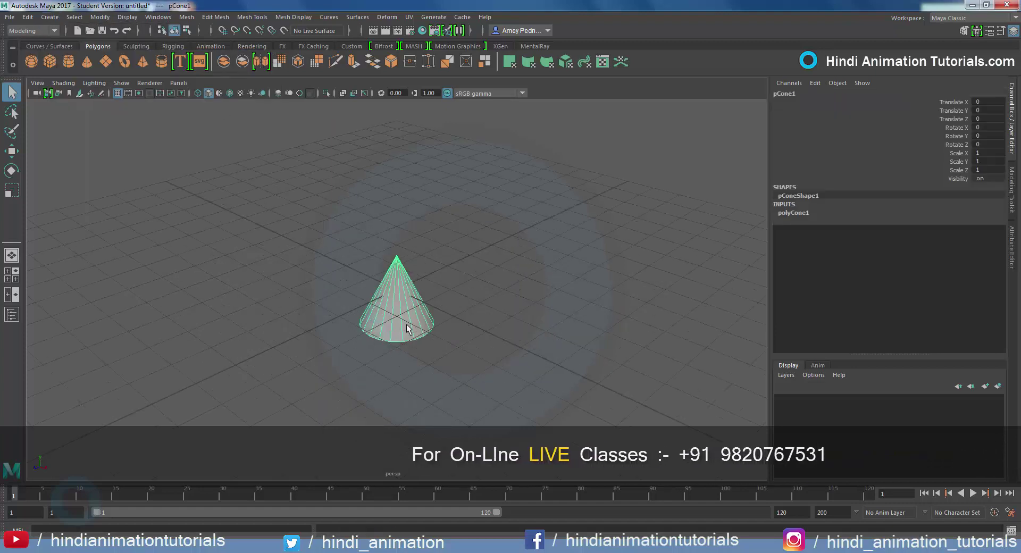
pyautogui.scroll(2, 406, 325)
pyautogui.scroll(3, 406, 326)
pyautogui.scroll(4, 406, 326)
# Move the cone up along Y to Translate Y 1.995 above the grid.
pyautogui.press('w')
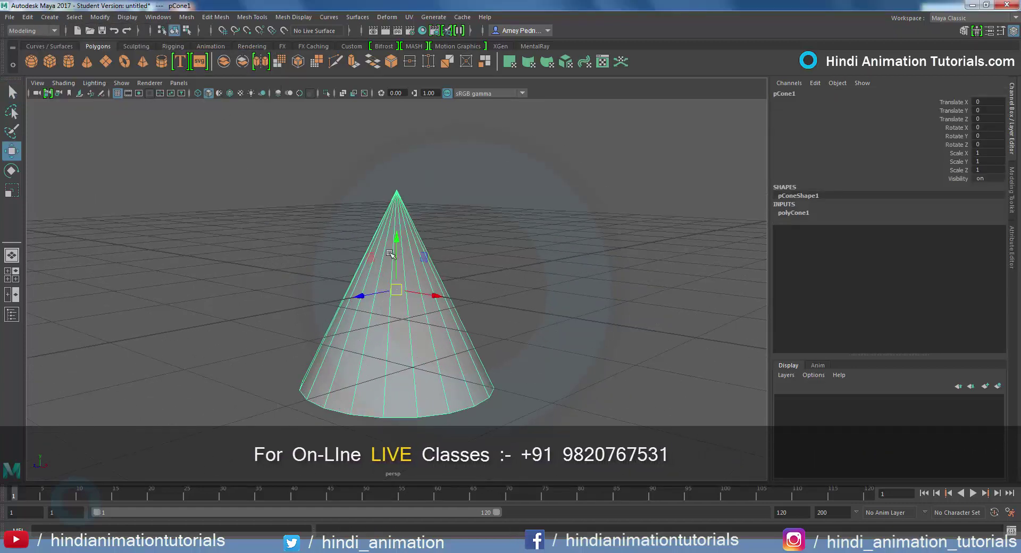
pyautogui.moveTo(396, 239); pyautogui.dragTo(397, 151)
pyautogui.scroll(-3, 483, 282)
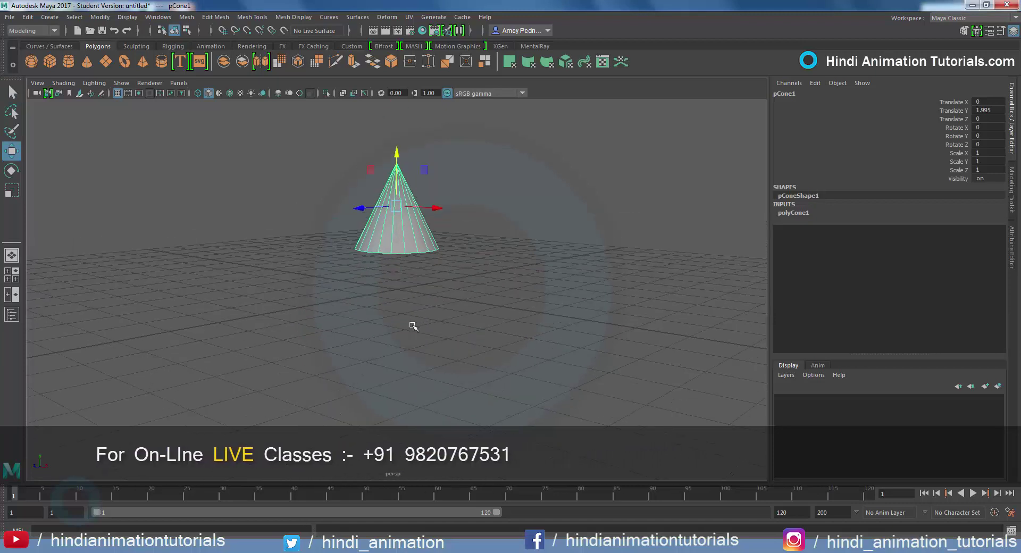
# Set the cone's Subdivisions Height to 7 in the polyCone1 attributes.
pyautogui.click(796, 212)
pyautogui.click(952, 246)
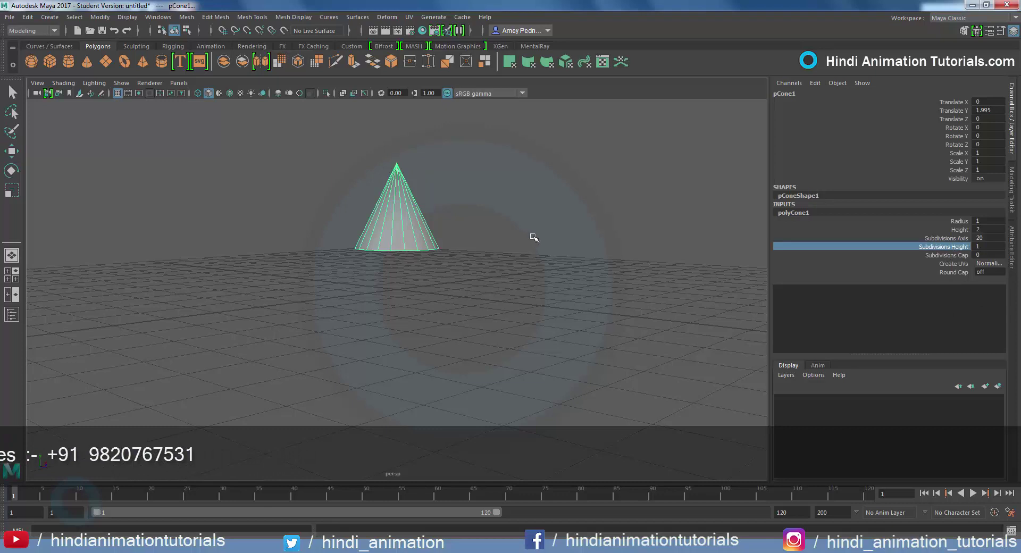
pyautogui.moveTo(534, 238); pyautogui.dragTo(564, 238, button='middle')
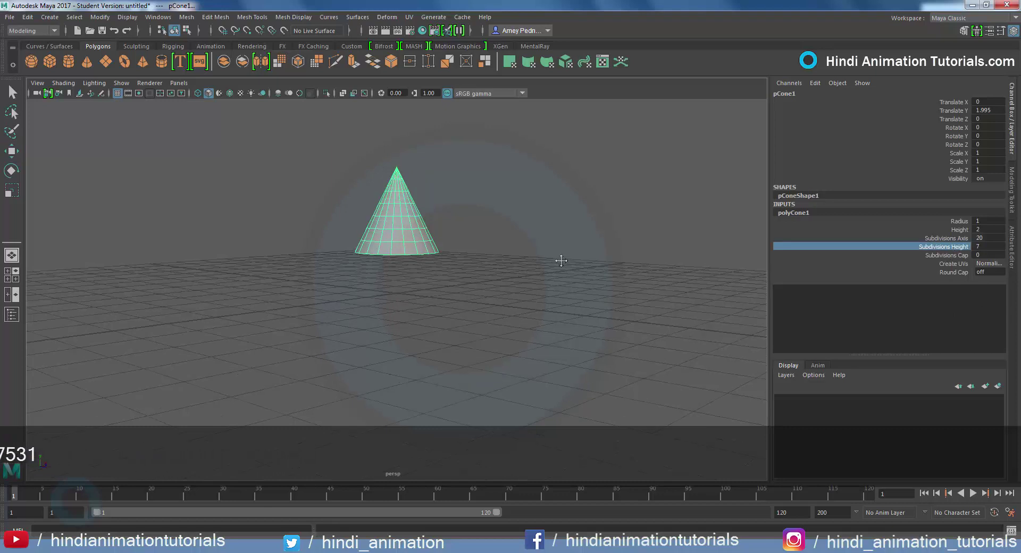
pyautogui.keyDown('alt'); pyautogui.moveTo(506, 254); pyautogui.dragTo(626, 372, button='middle'); pyautogui.keyUp('alt')
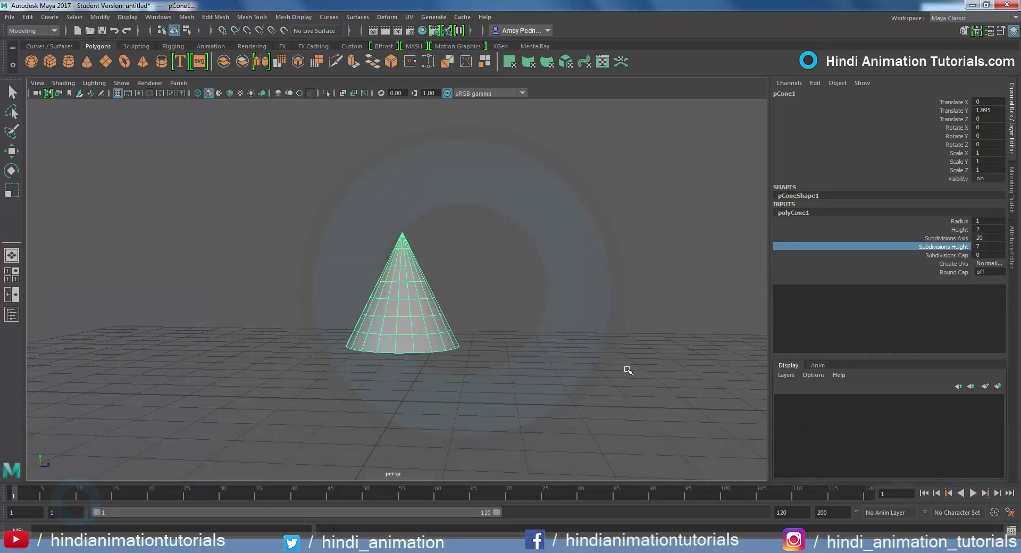
# Scale the cone taller along Y to 1.941.
pyautogui.press('r')
pyautogui.moveTo(403, 242); pyautogui.dragTo(411, 195)
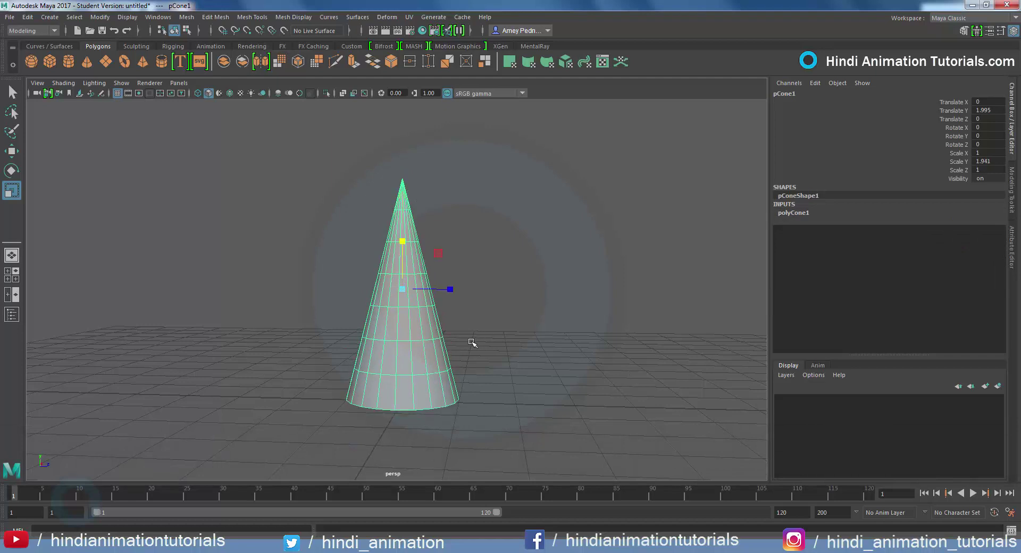
pyautogui.keyDown('alt'); pyautogui.moveTo(471, 343); pyautogui.dragTo(531, 342); pyautogui.keyUp('alt')
# Switch viewport shading to Use Default Material and deselect the cone.
pyautogui.click(63, 83)
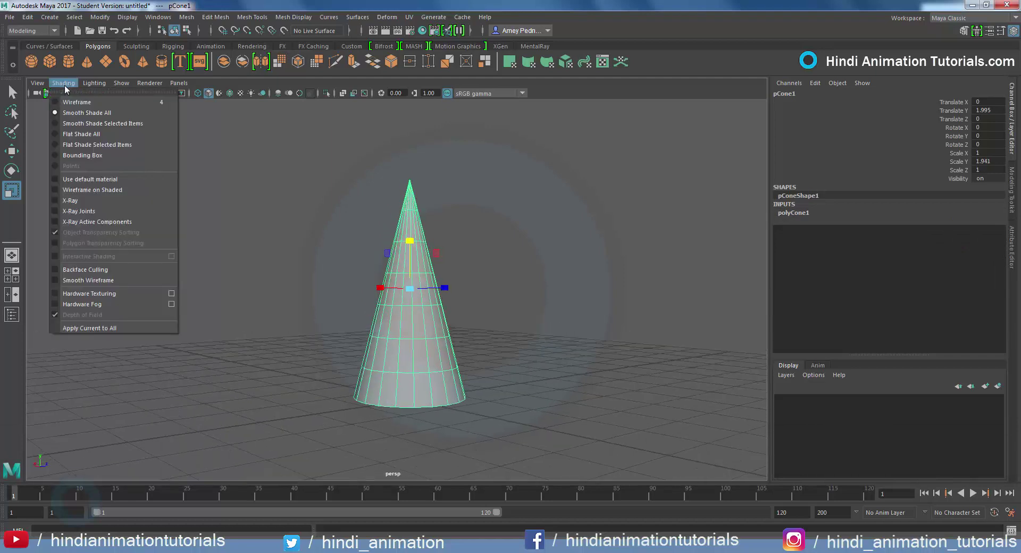
pyautogui.click(81, 181)
pyautogui.click(496, 291)
pyautogui.moveTo(383, 336)
pyautogui.keyDown('alt'); pyautogui.mouseDown()
pyautogui.moveTo(475, 345)
pyautogui.moveTo(519, 365)
pyautogui.moveTo(535, 416)
pyautogui.moveTo(474, 325)
pyautogui.moveTo(431, 338)
pyautogui.mouseUp(); pyautogui.keyUp('alt')
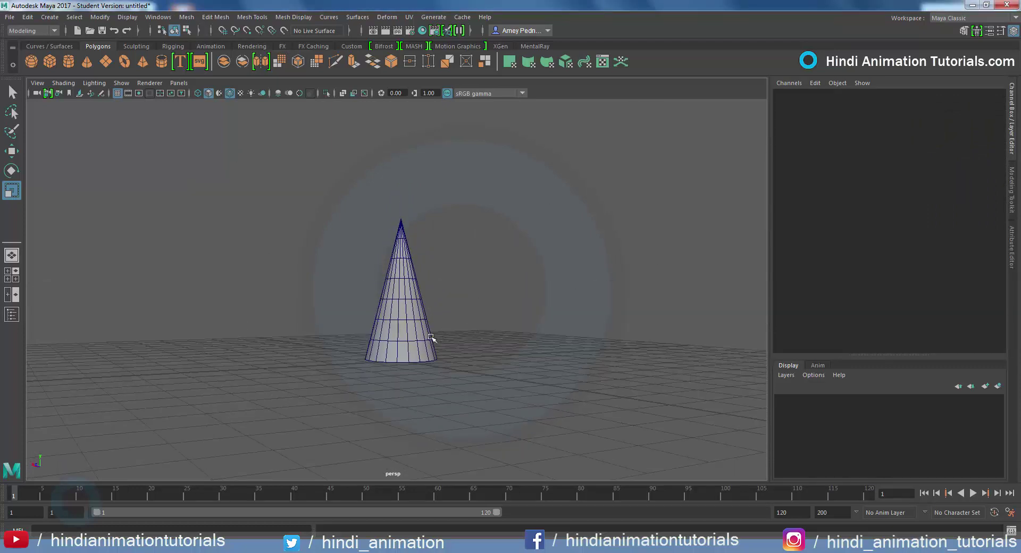
# Raise the cone along Y and free-rotate it into a diagonal tilt.
pyautogui.click(431, 338)
pyautogui.click(11, 151)
pyautogui.moveTo(403, 236); pyautogui.dragTo(405, 160)
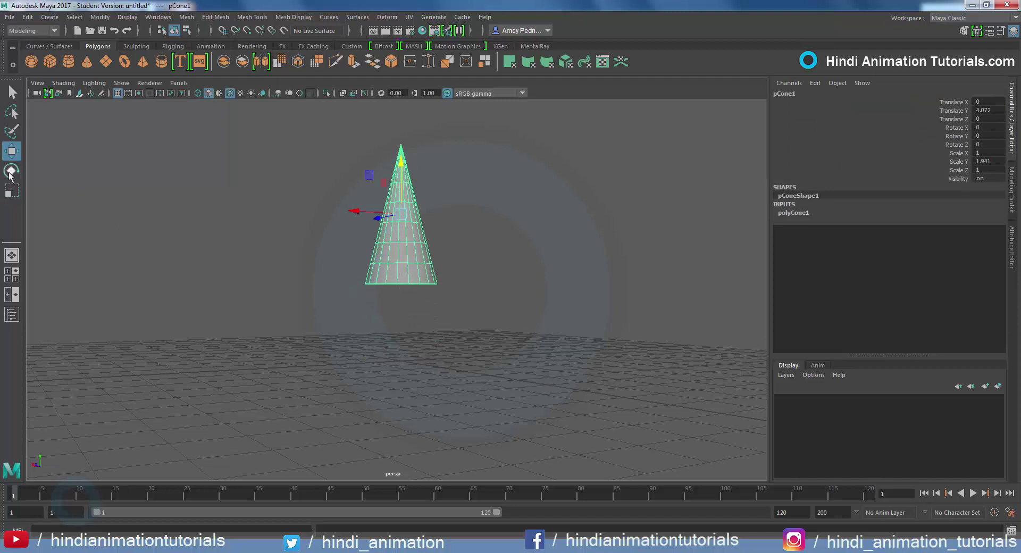
pyautogui.click(10, 173)
pyautogui.moveTo(371, 234); pyautogui.dragTo(382, 227)
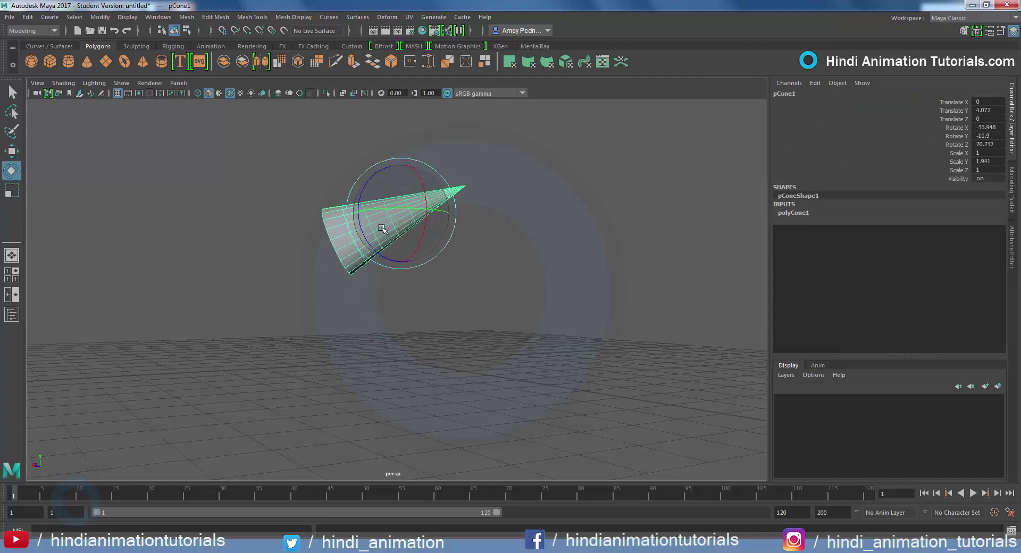
pyautogui.click(473, 273)
pyautogui.keyDown('alt'); pyautogui.moveTo(473, 272); pyautogui.dragTo(524, 363); pyautogui.keyUp('alt')
pyautogui.moveTo(524, 362)
pyautogui.keyDown('alt'); pyautogui.mouseDown(button='right')
pyautogui.moveTo(611, 503)
pyautogui.moveTo(616, 483)
pyautogui.mouseUp(button='right'); pyautogui.keyUp('alt')
pyautogui.keyDown('alt'); pyautogui.moveTo(556, 373); pyautogui.dragTo(510, 393, button='middle'); pyautogui.keyUp('alt')
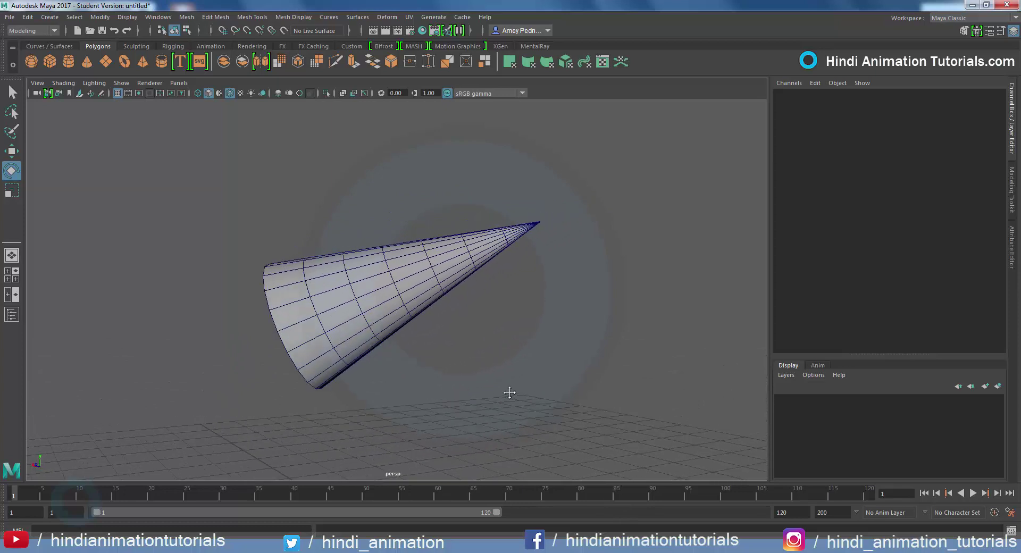
# Nudge the cone upward and rotate it to a more upright lean.
pyautogui.press('w')
pyautogui.click(422, 285)
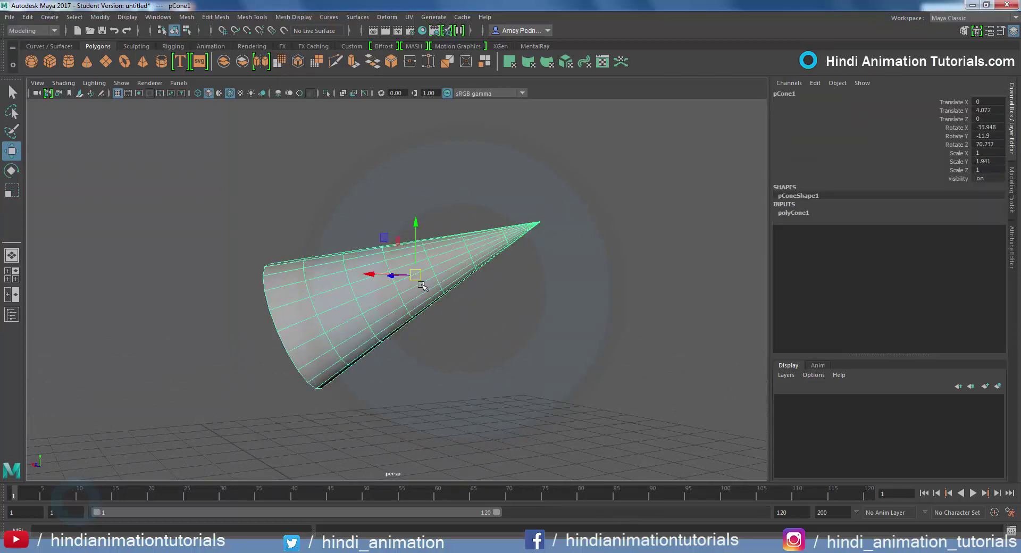
pyautogui.moveTo(417, 229); pyautogui.dragTo(491, 308)
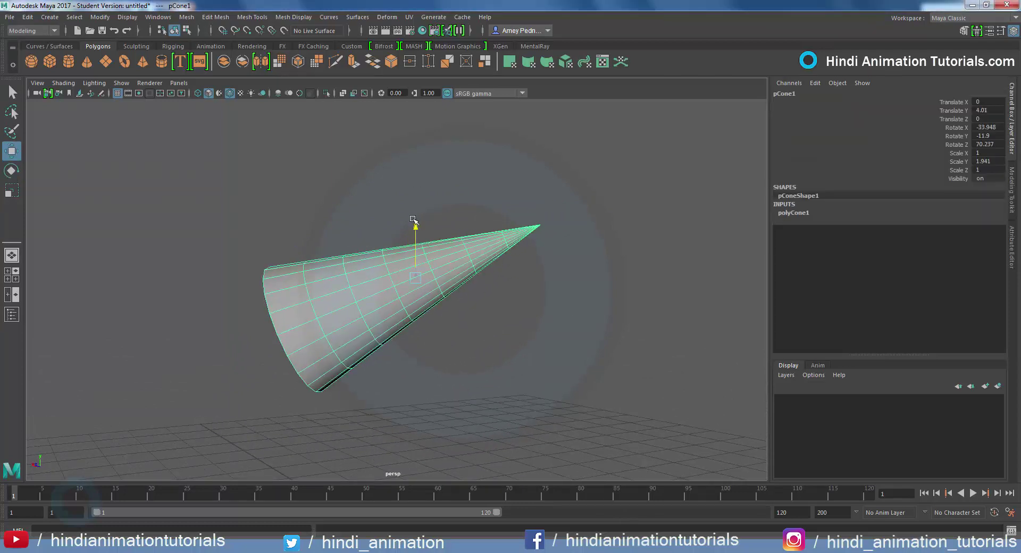
pyautogui.click(460, 320)
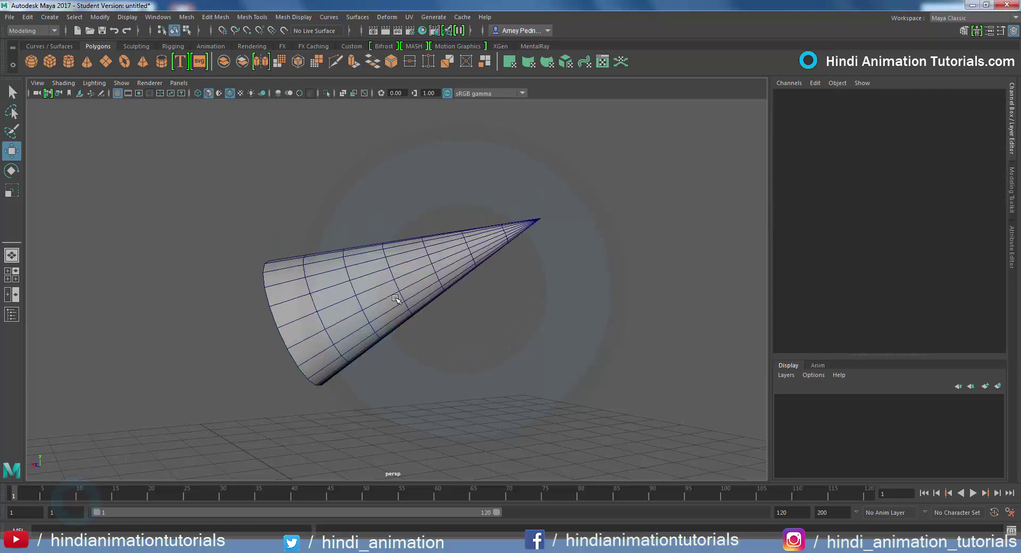
pyautogui.click(418, 258)
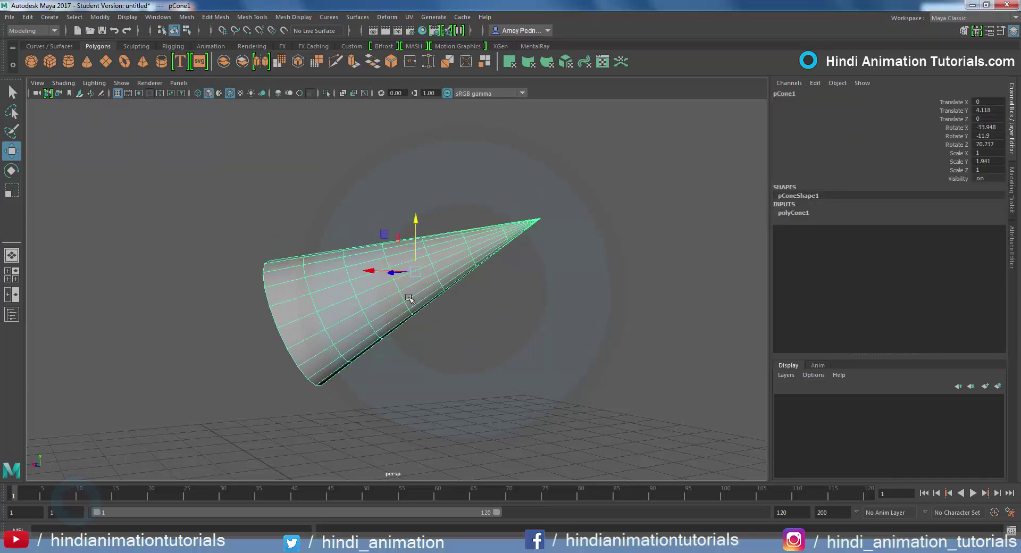
pyautogui.press('e')
pyautogui.moveTo(379, 298)
pyautogui.mouseDown()
pyautogui.moveTo(409, 292)
pyautogui.moveTo(426, 303)
pyautogui.mouseUp()
pyautogui.click(501, 337)
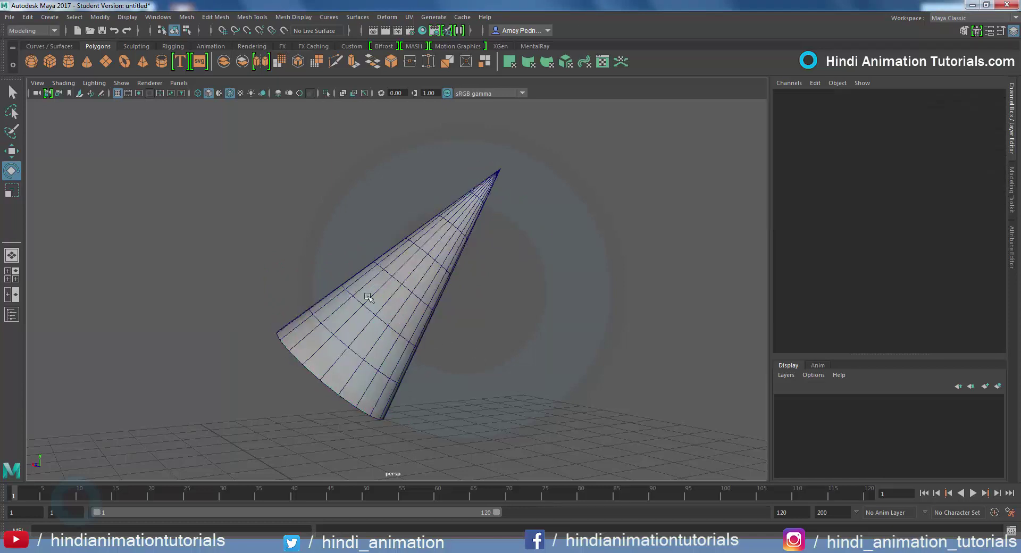
# Shift the cone slightly sideways, settling at Rotate -20.598, -26.061, 44.94 and Translate Y 4.141.
pyautogui.click(370, 298)
pyautogui.press('w')
pyautogui.click(501, 314)
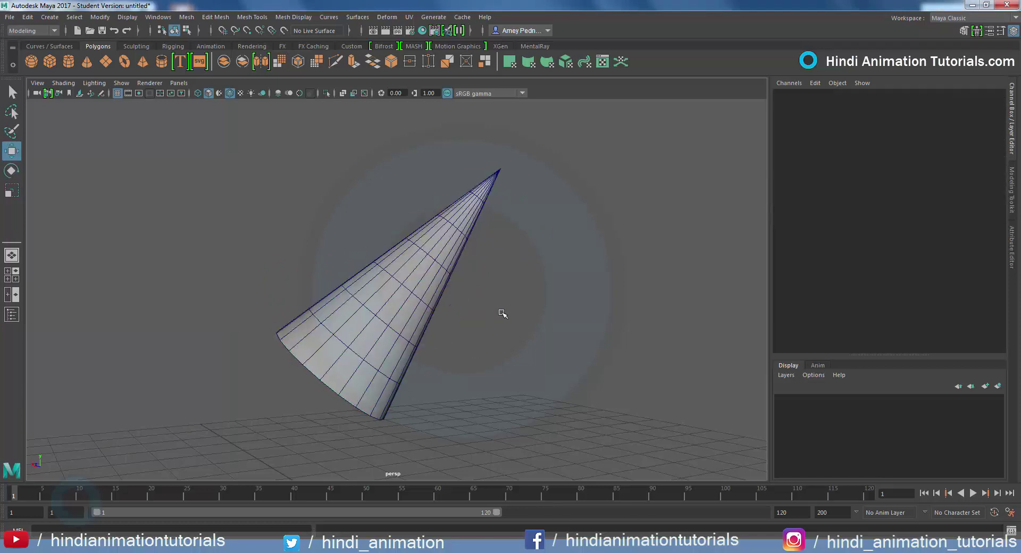
pyautogui.hotkey('ctrl', 'z')
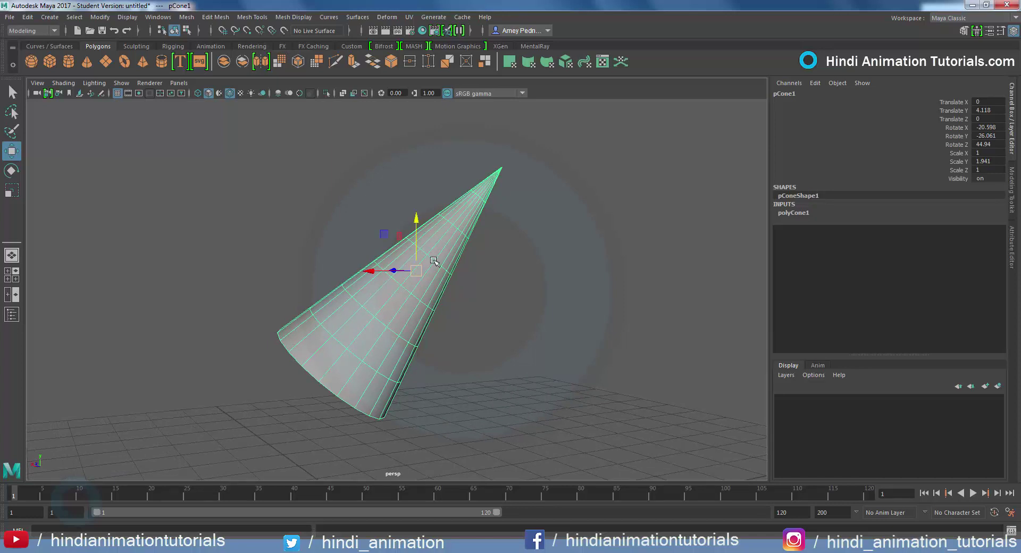
pyautogui.moveTo(416, 271); pyautogui.dragTo(432, 270)
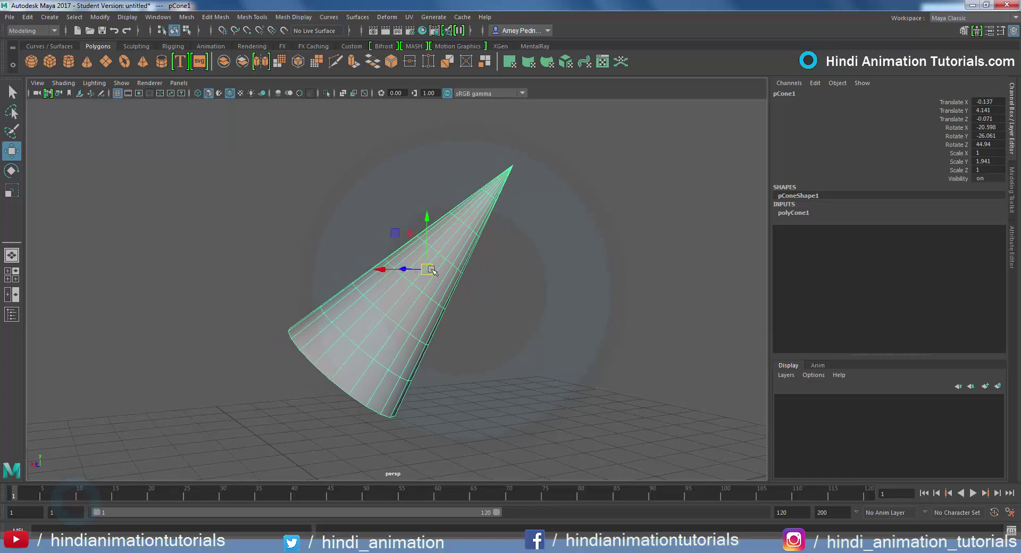
pyautogui.click(539, 301)
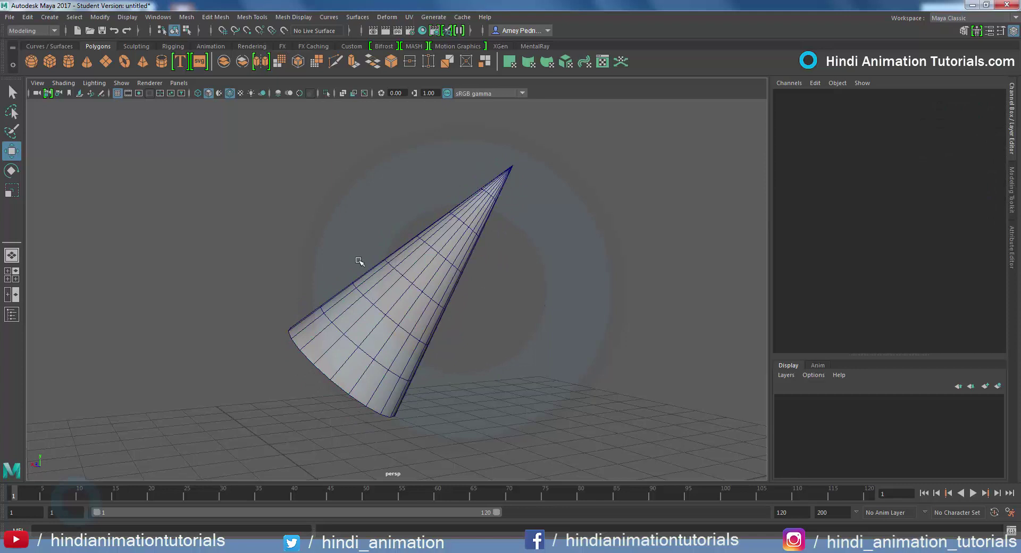
pyautogui.click(425, 272)
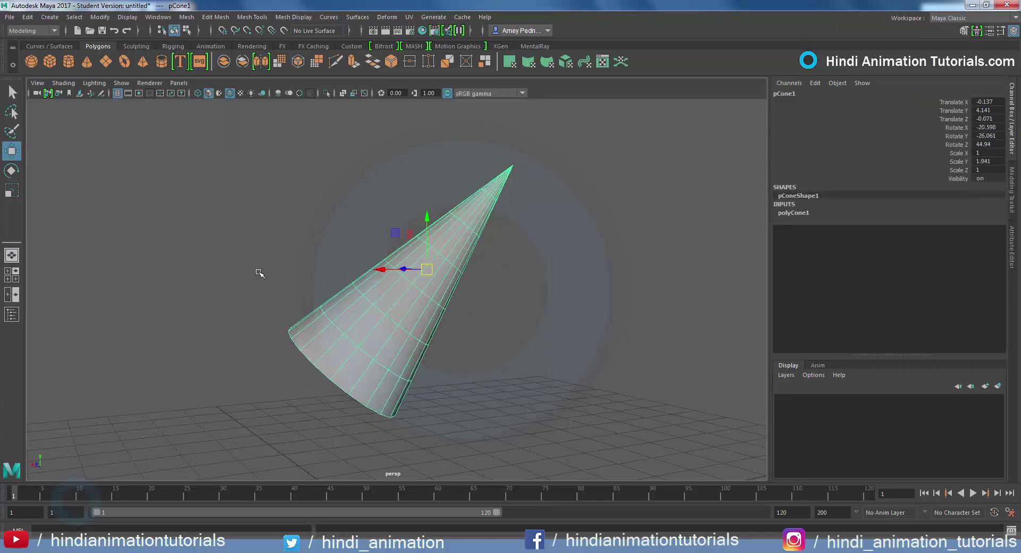
# Set Move Tool axis orientation to Object and slide the cone along its own axis.
pyautogui.doubleClick(16, 153)
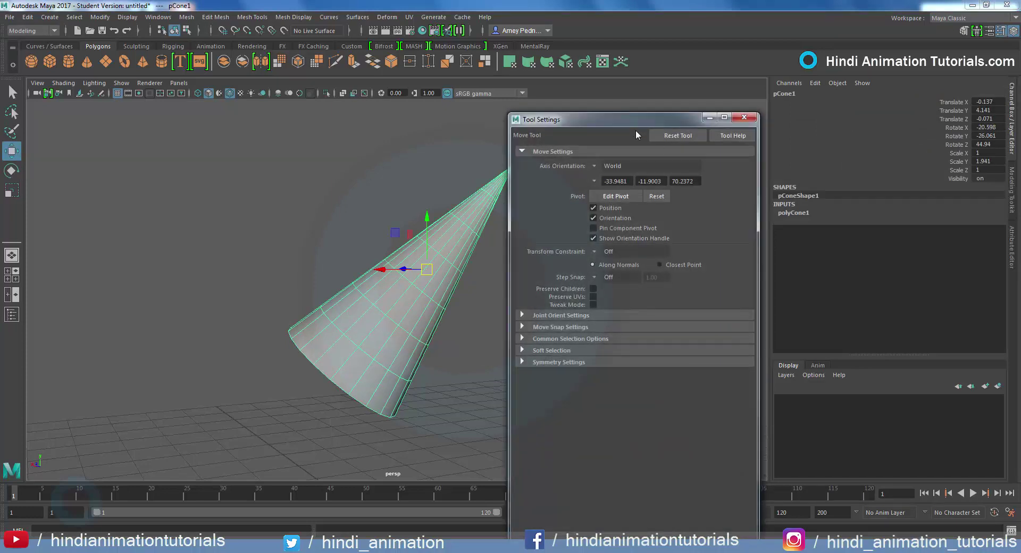
pyautogui.moveTo(615, 120); pyautogui.dragTo(655, 79)
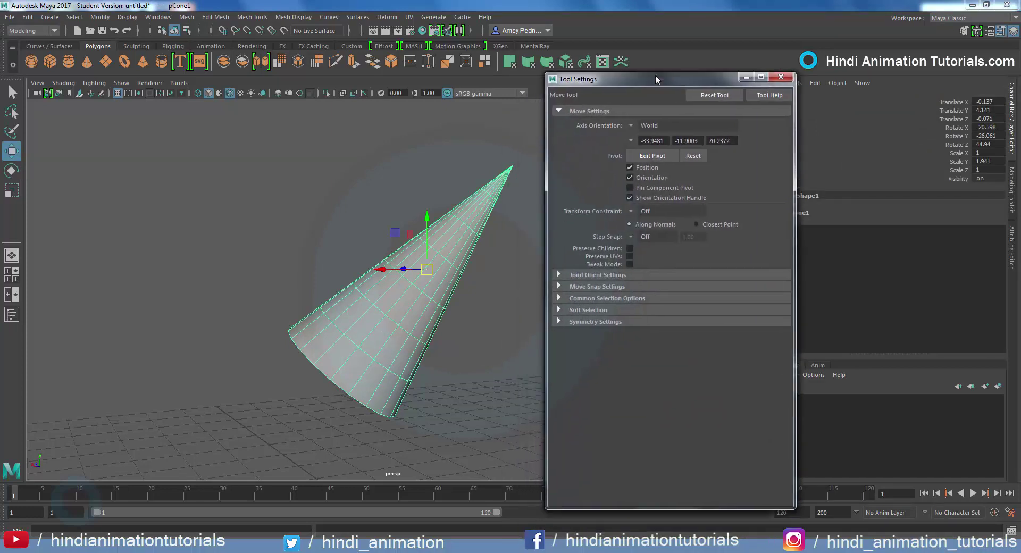
pyautogui.click(635, 121)
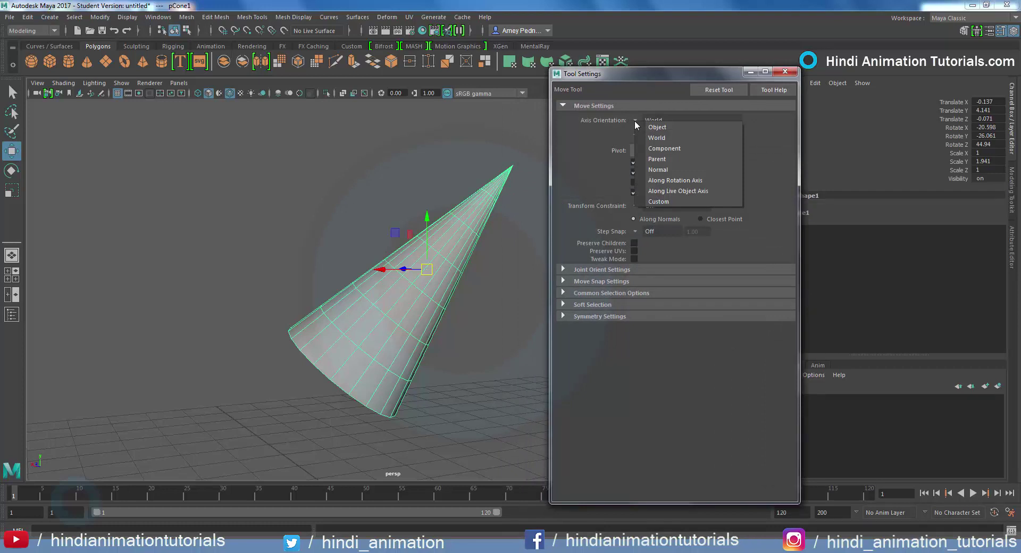
pyautogui.click(663, 128)
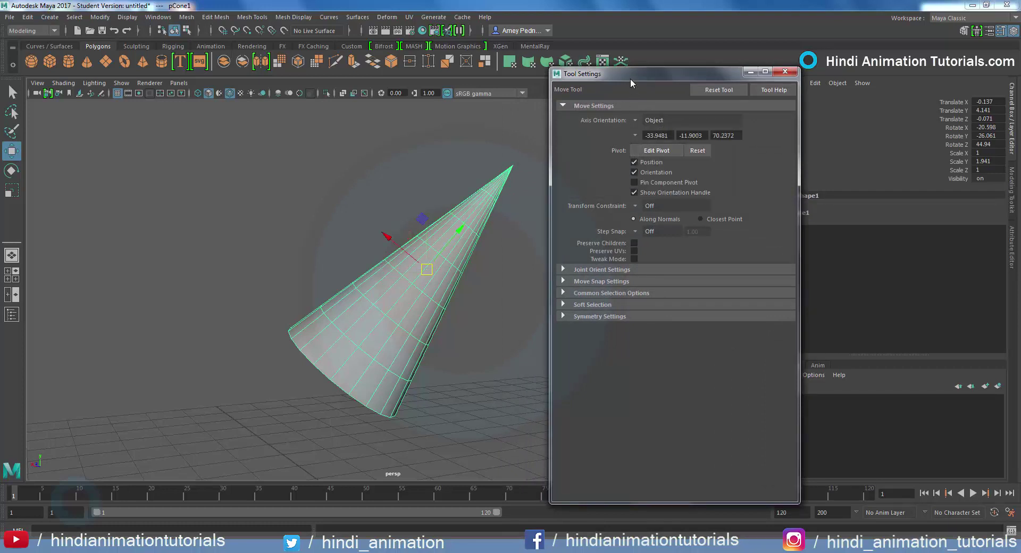
pyautogui.moveTo(633, 76); pyautogui.dragTo(705, 97)
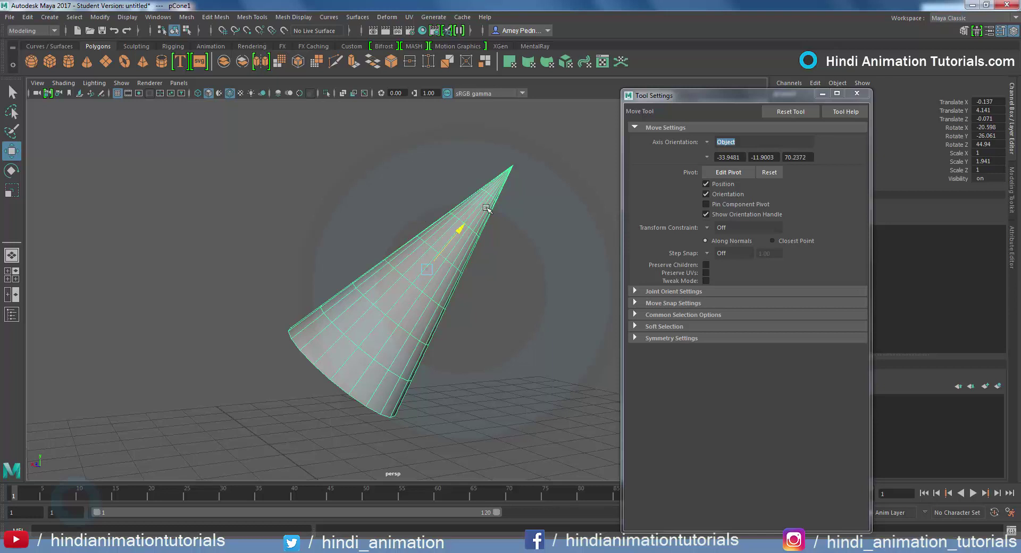
pyautogui.moveTo(487, 207); pyautogui.dragTo(533, 263)
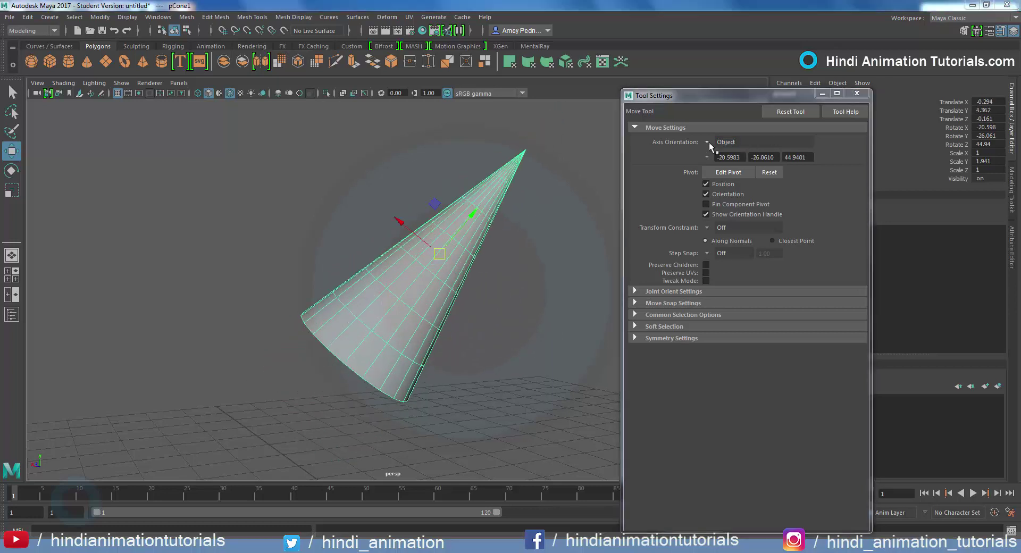
# Switch axis orientation to World and raise the cone slightly to Translate Y 4.079.
pyautogui.click(748, 141)
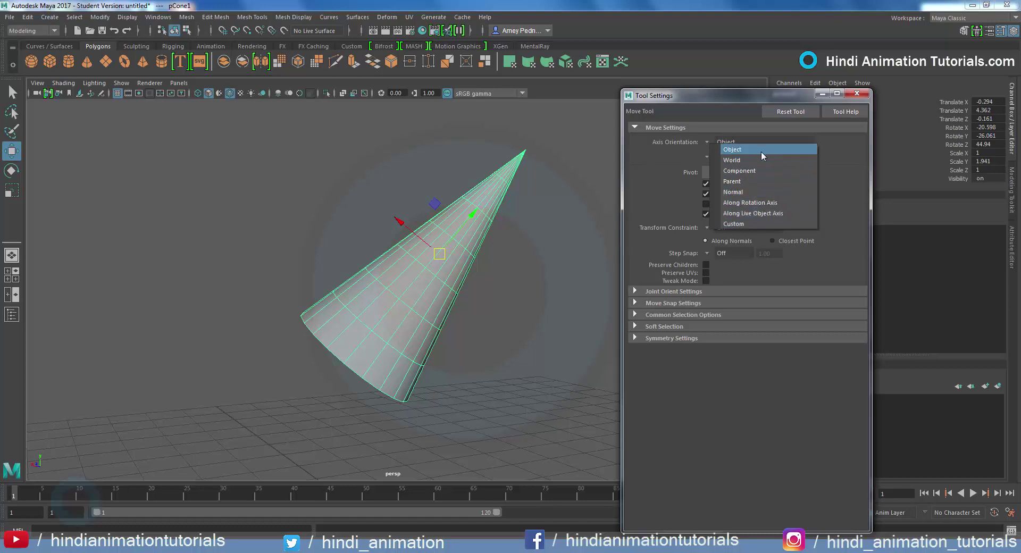
pyautogui.click(761, 150)
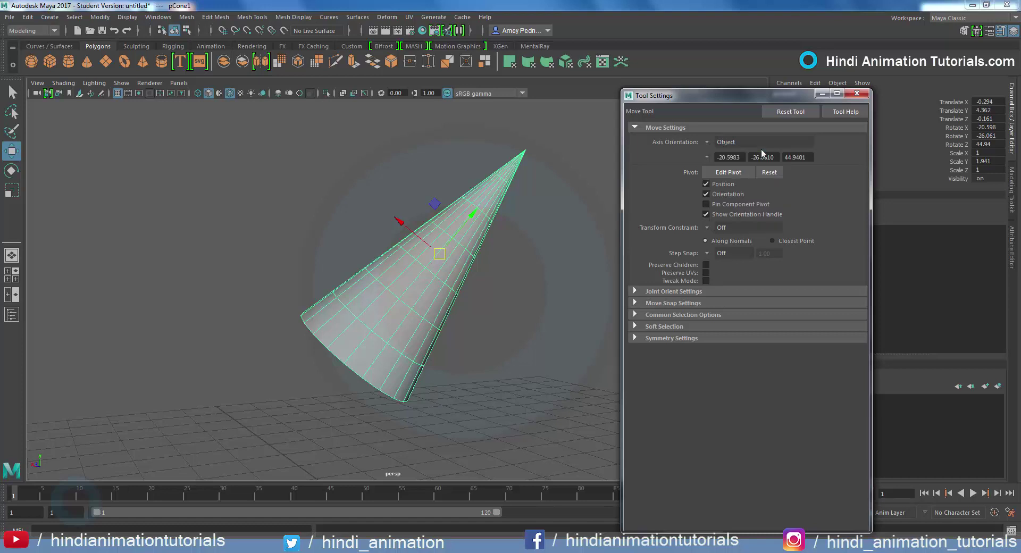
pyautogui.click(708, 140)
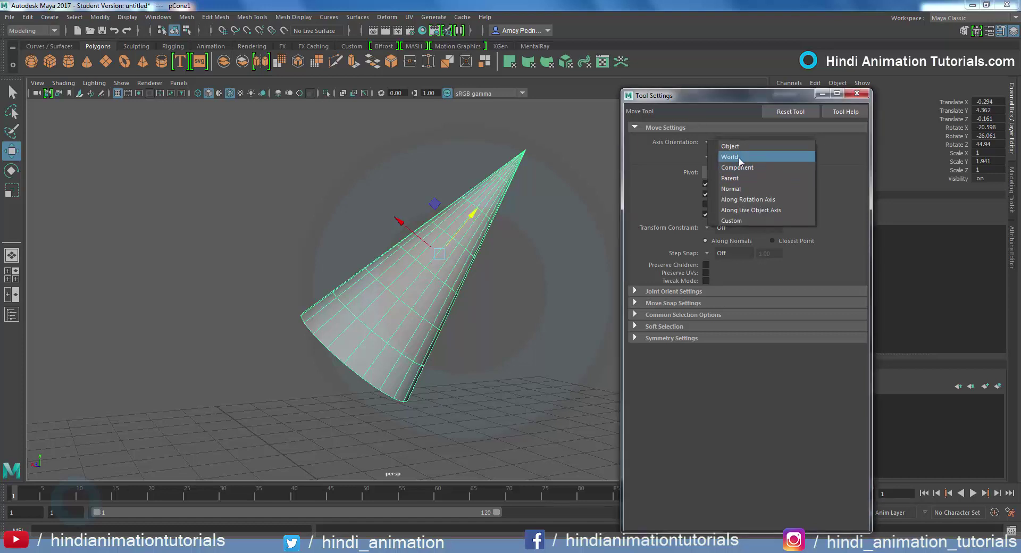
pyautogui.click(739, 157)
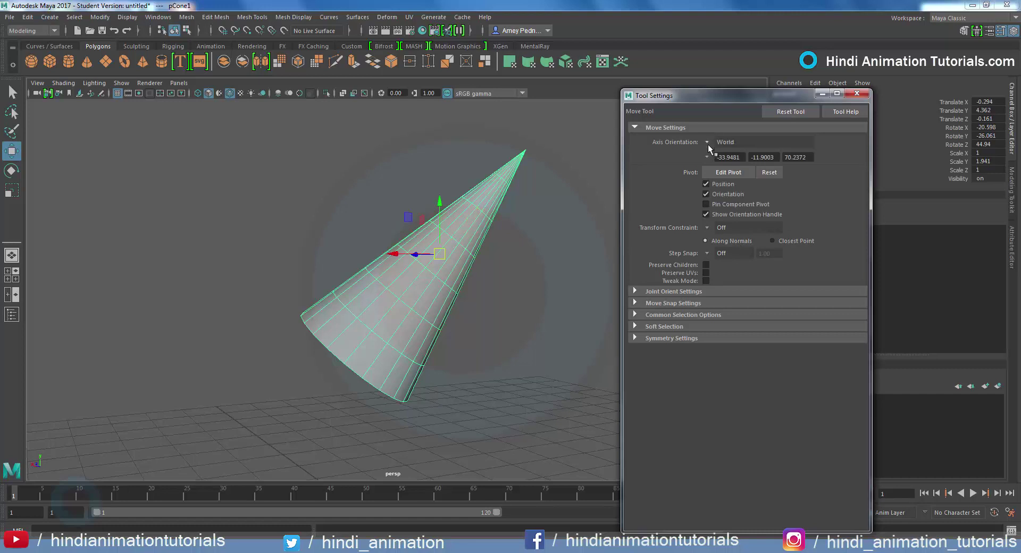
pyautogui.moveTo(440, 200)
pyautogui.mouseDown()
pyautogui.moveTo(434, 227)
pyautogui.moveTo(430, 219)
pyautogui.mouseUp()
pyautogui.moveTo(499, 351)
pyautogui.keyDown('alt'); pyautogui.mouseDown()
pyautogui.moveTo(468, 292)
pyautogui.moveTo(493, 375)
pyautogui.moveTo(473, 371)
pyautogui.moveTo(481, 330)
pyautogui.mouseUp(); pyautogui.keyUp('alt')
# Close the Move Tool settings and nudge the cone down to Translate Y 3.951.
pyautogui.click(822, 93)
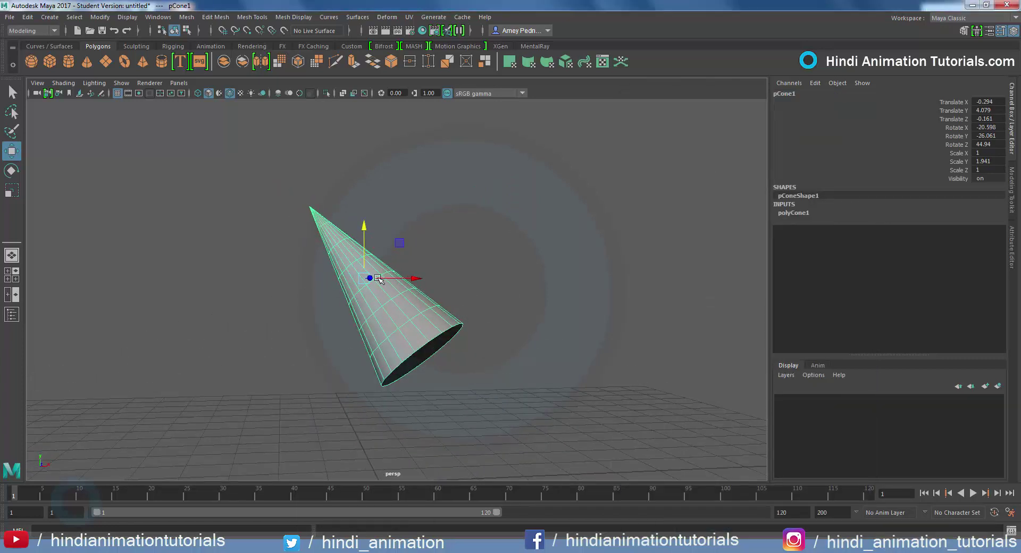
pyautogui.moveTo(422, 277); pyautogui.dragTo(410, 278)
pyautogui.moveTo(363, 228); pyautogui.dragTo(358, 235)
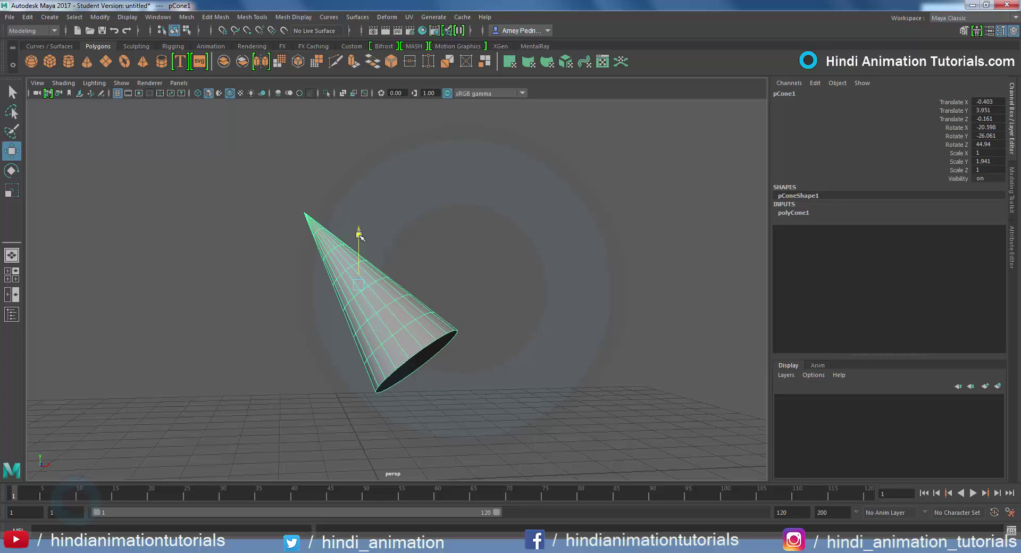
pyautogui.click(358, 234)
pyautogui.click(375, 298)
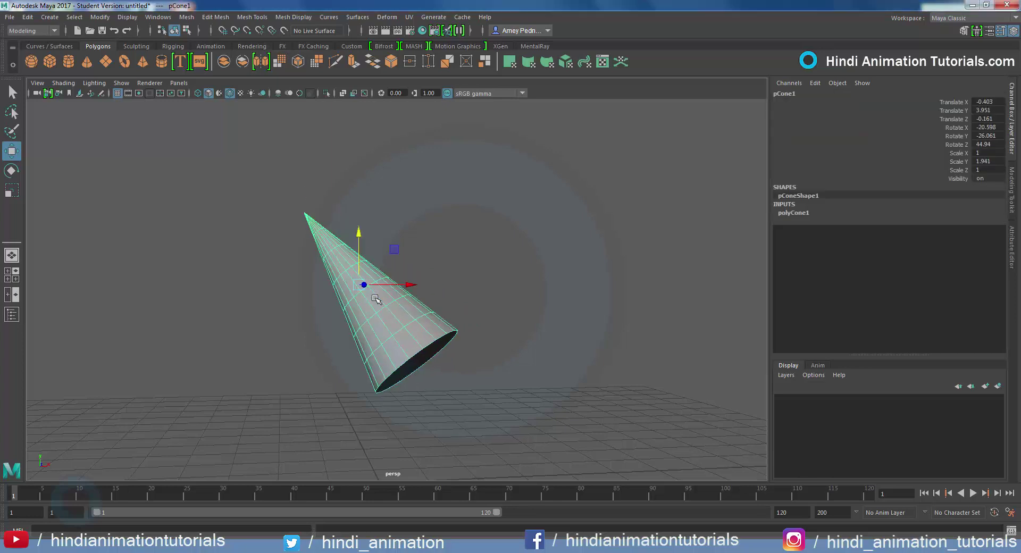
# Switch to face mode and select side face pCone1.f[38].
pyautogui.moveTo(375, 246); pyautogui.dragTo(391, 275, button='right')
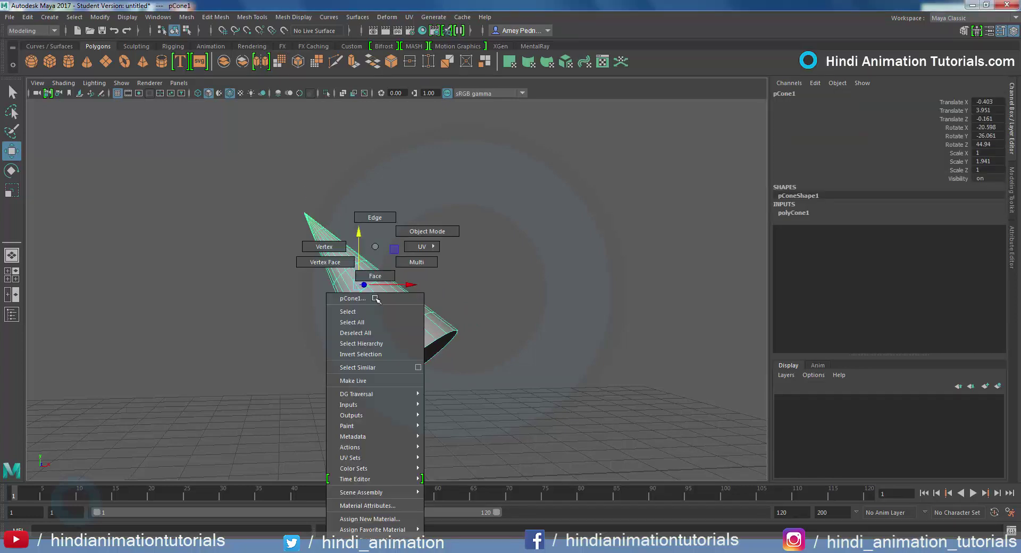
pyautogui.click(376, 276)
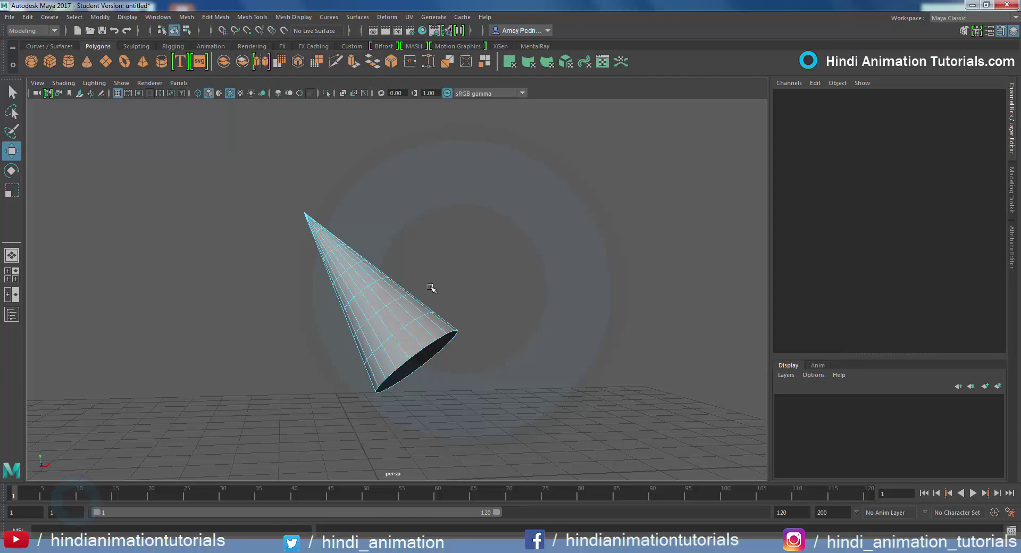
pyautogui.click(394, 285)
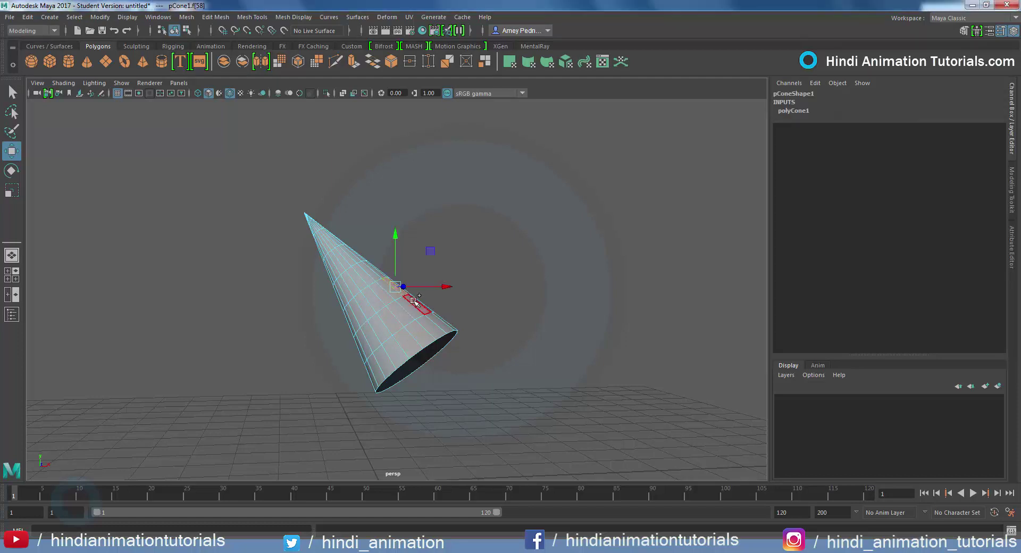
pyautogui.click(411, 293)
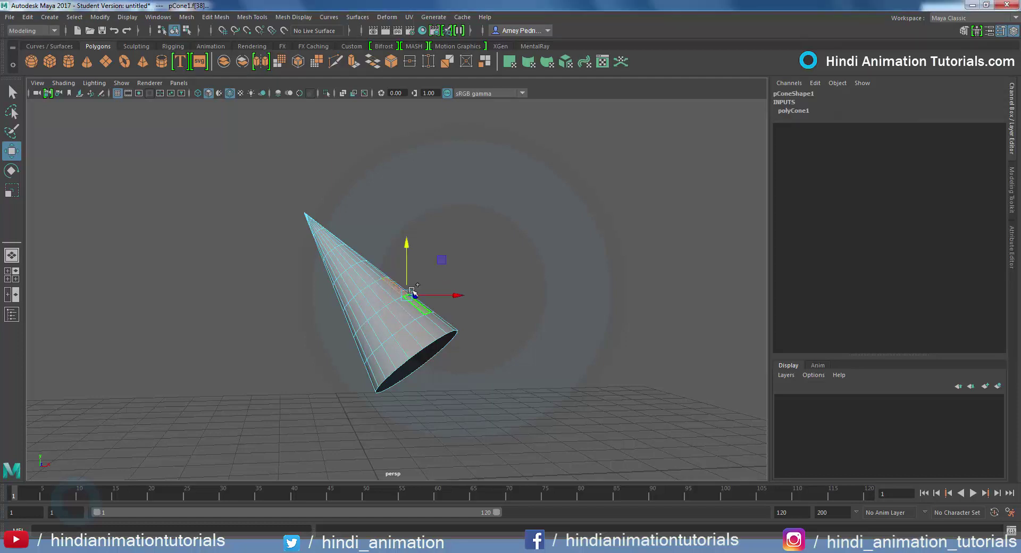
# Extrude the selected side face outward by 0.631 into a block.
pyautogui.click(210, 17)
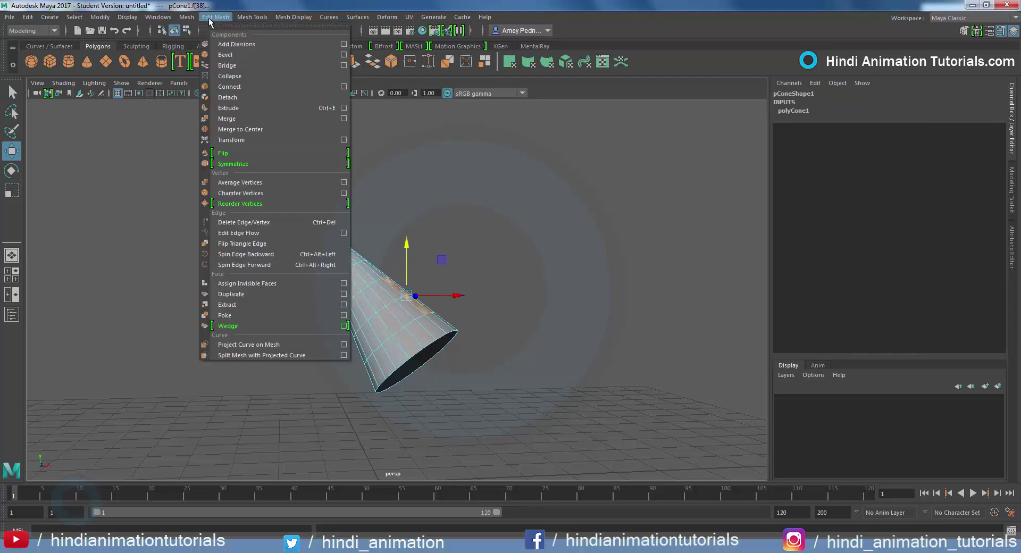
pyautogui.click(234, 108)
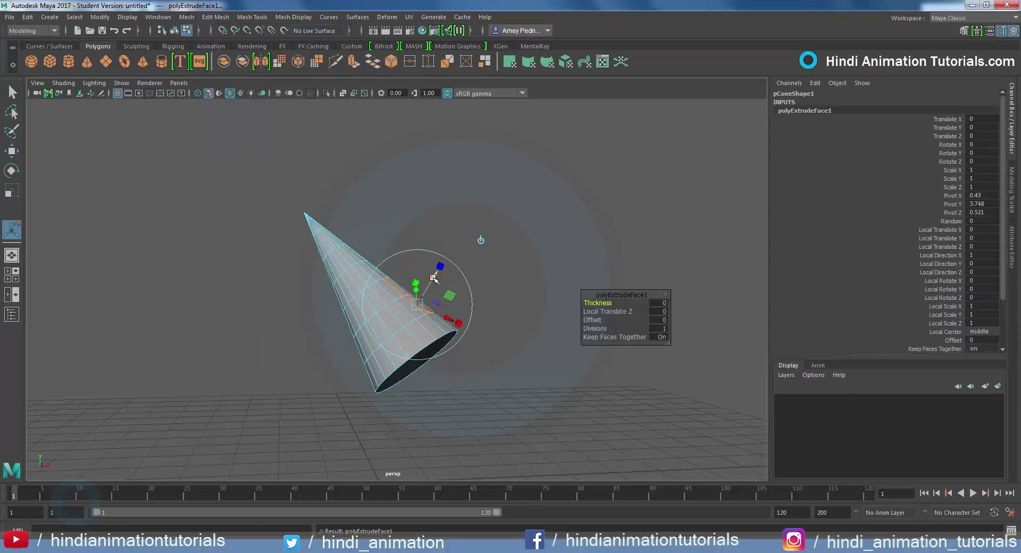
pyautogui.moveTo(434, 278); pyautogui.dragTo(450, 251)
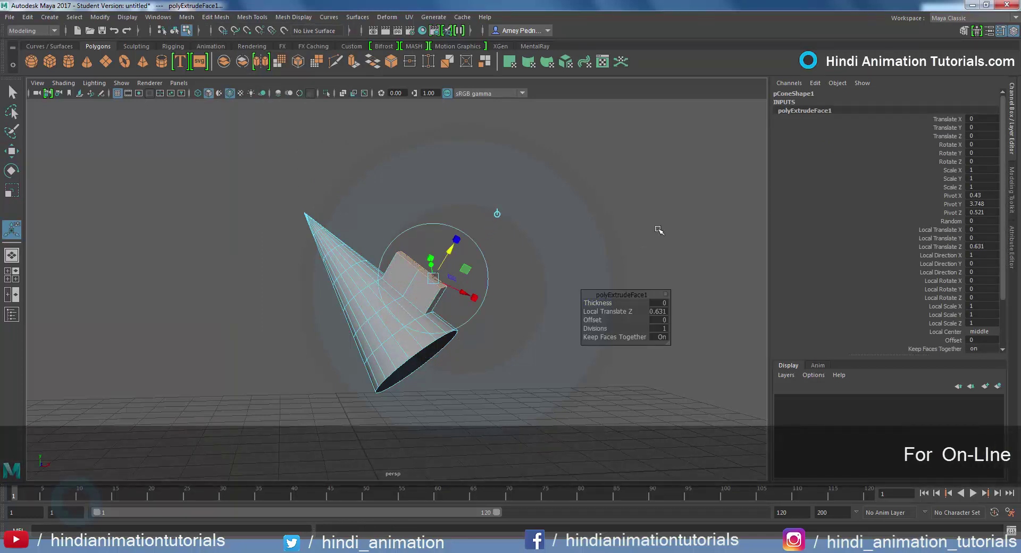
pyautogui.click(518, 253)
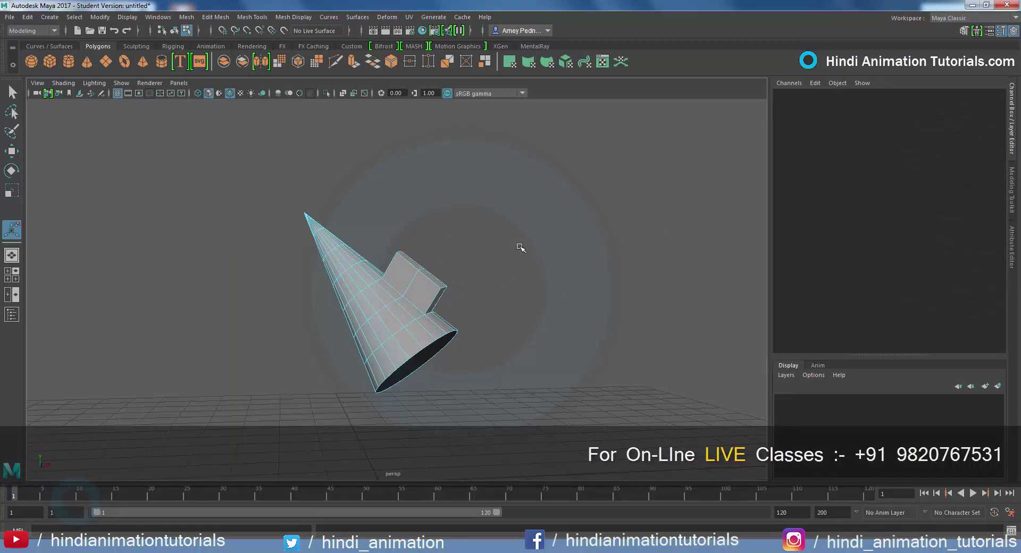
# Save the scene as Cone.mb and select the block's outer face.
pyautogui.hotkey('ctrl', 's')
pyautogui.moveTo(448, 388)
pyautogui.keyDown('alt'); pyautogui.mouseDown()
pyautogui.moveTo(487, 365)
pyautogui.moveTo(478, 361)
pyautogui.mouseUp(); pyautogui.keyUp('alt')
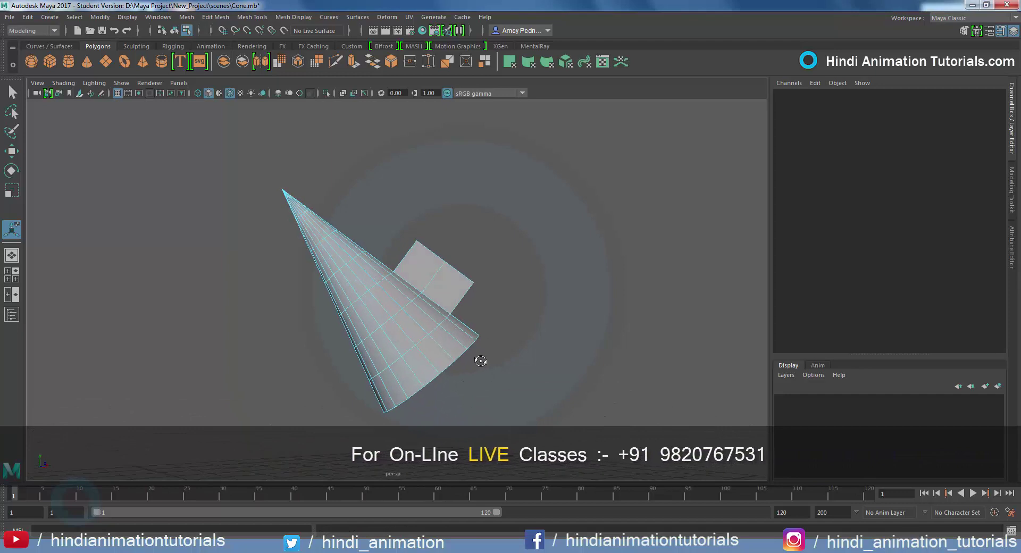
pyautogui.click(422, 265)
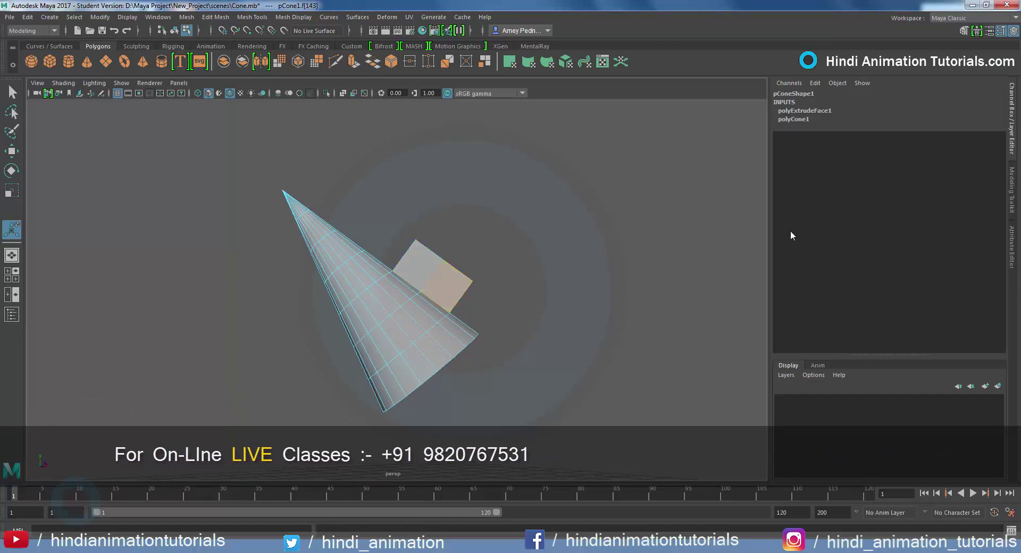
# In polyExtrudeFace1, raise Local Translate Z from 0.631 to 0.931, keeping Divisions at 1.
pyautogui.click(822, 111)
pyautogui.scroll(-3, 905, 179)
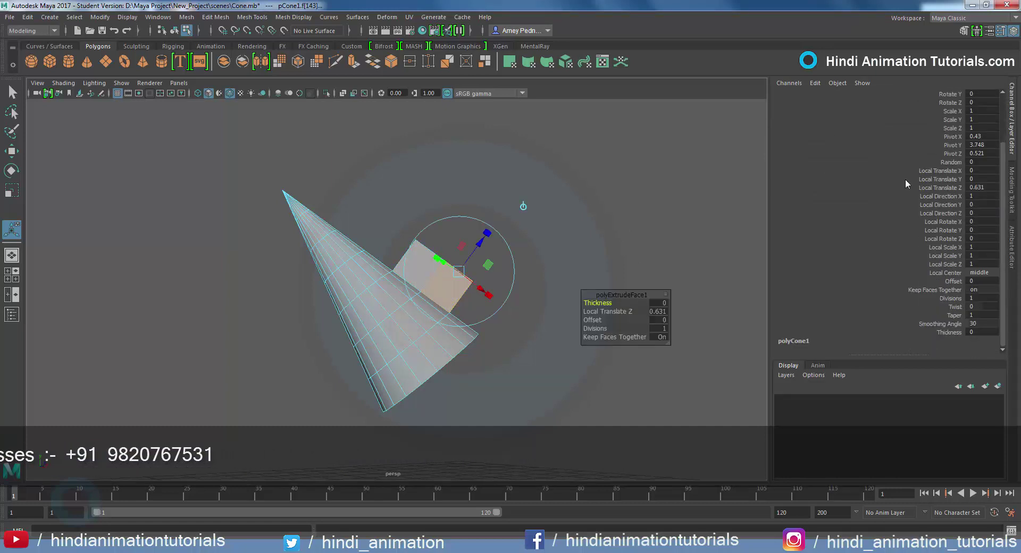
pyautogui.scroll(3, 905, 179)
pyautogui.hotkey('ctrl', 'z')
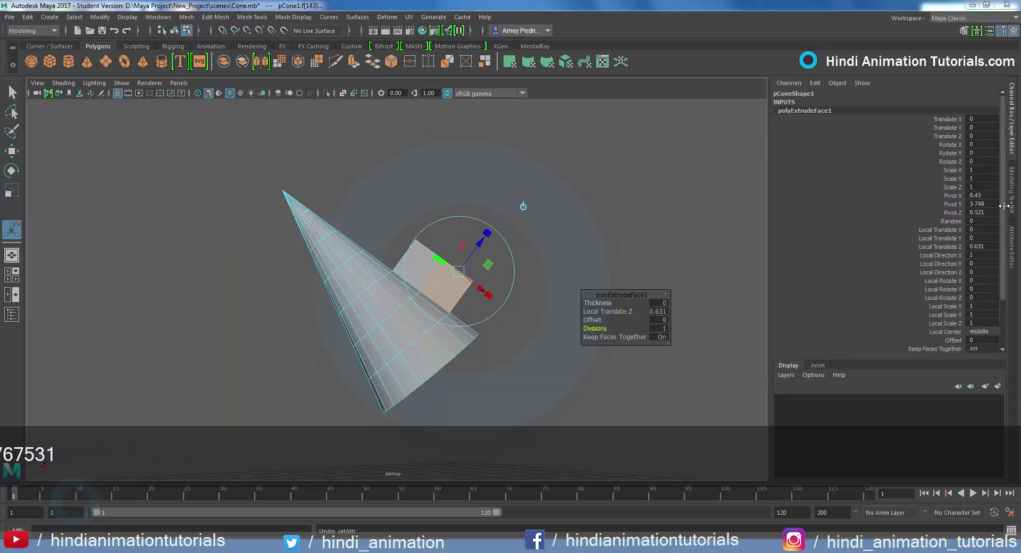
pyautogui.scroll(-3, 1004, 206)
pyautogui.click(947, 298)
pyautogui.moveTo(649, 263); pyautogui.dragTo(674, 263, button='middle')
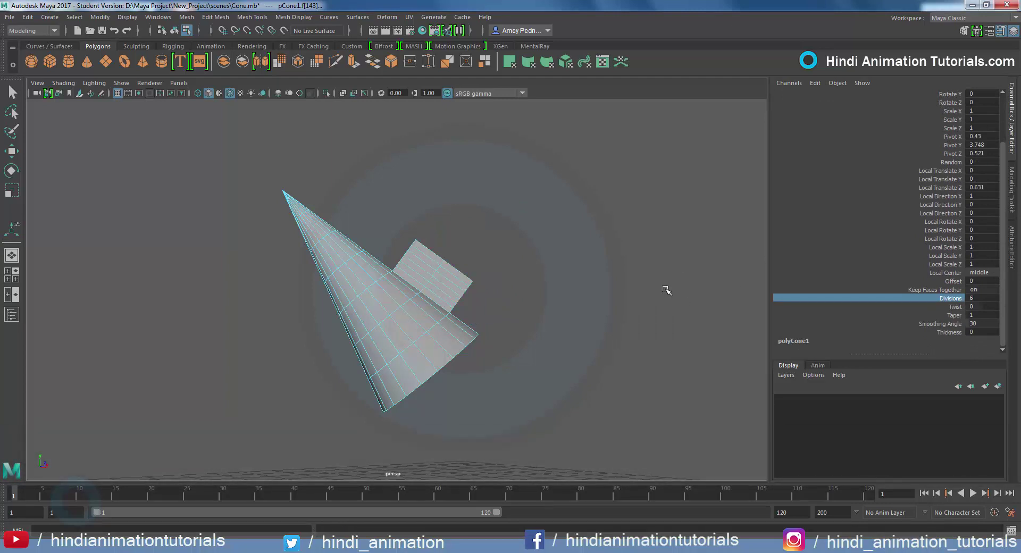
pyautogui.click(932, 189)
pyautogui.moveTo(716, 206); pyautogui.dragTo(716, 199, button='middle')
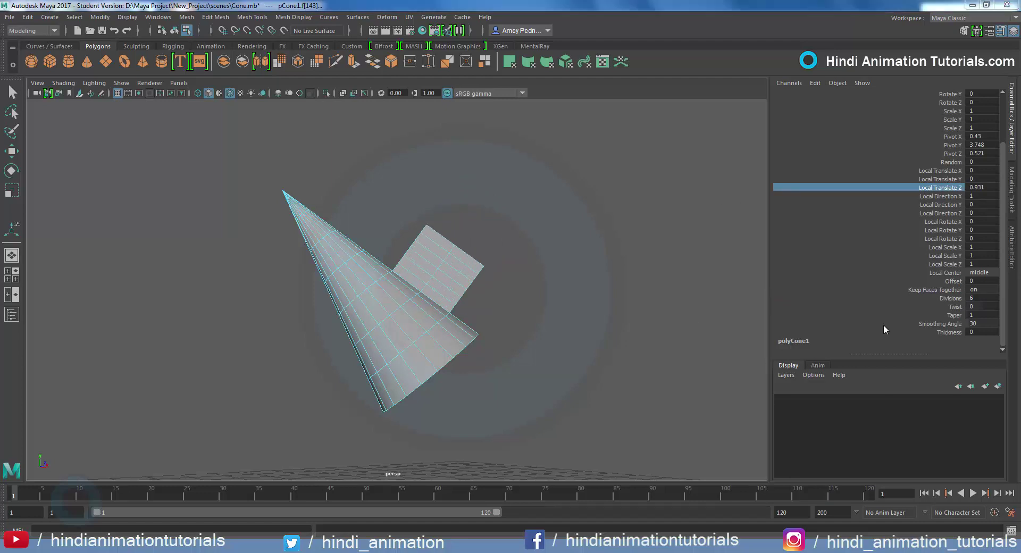
pyautogui.doubleClick(975, 297)
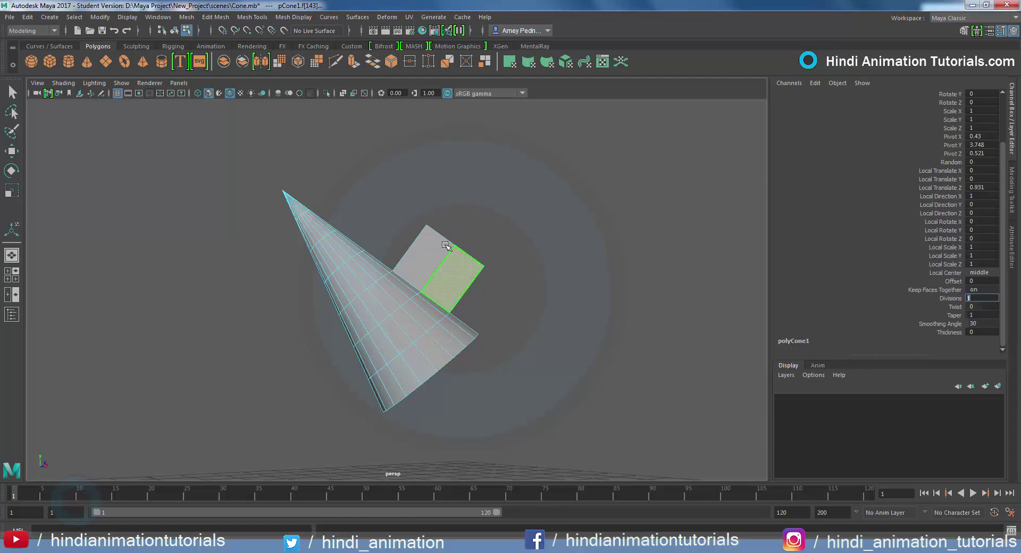
# Return to object selection and browse the polyCone1 and polyExtrudeFace1 attributes.
pyautogui.click(511, 301)
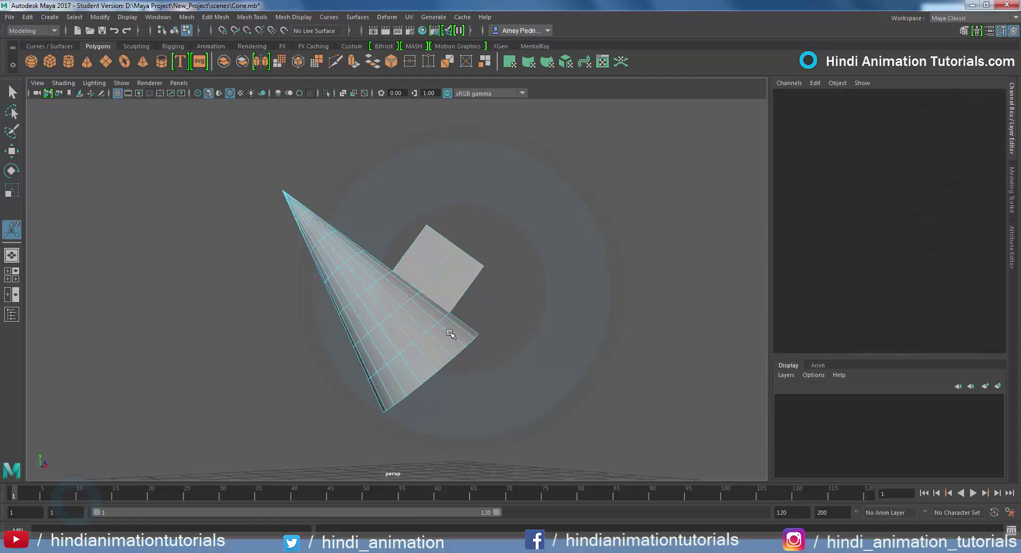
pyautogui.rightClick(450, 246)
pyautogui.click(492, 231)
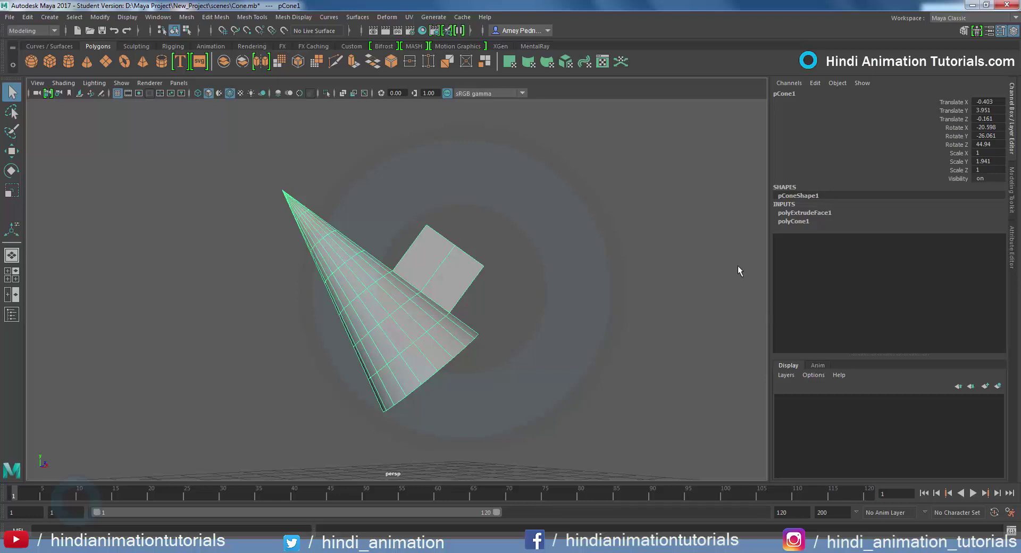
pyautogui.click(795, 222)
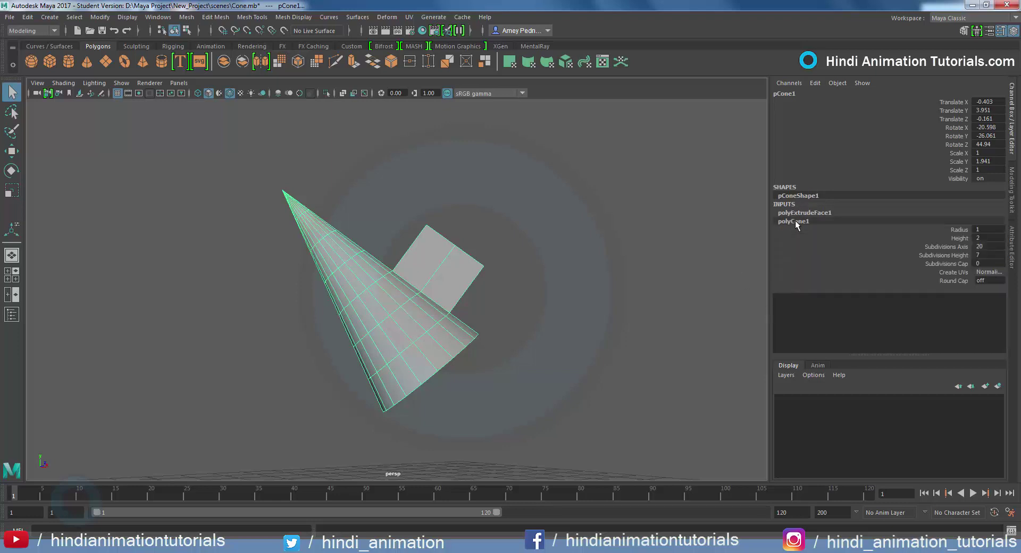
pyautogui.click(806, 214)
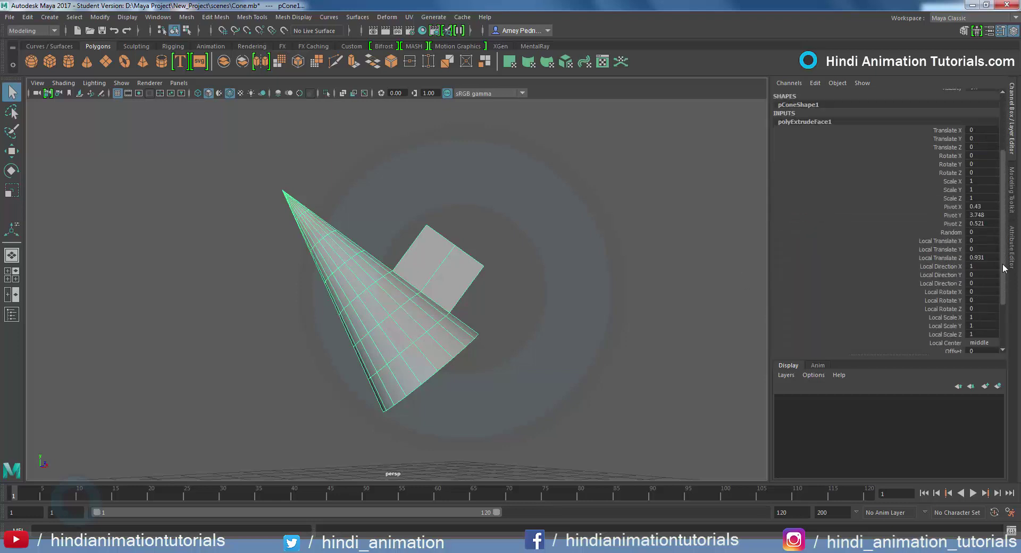
pyautogui.moveTo(1004, 209)
pyautogui.mouseDown()
pyautogui.moveTo(994, 329)
pyautogui.moveTo(1002, 183)
pyautogui.mouseUp()
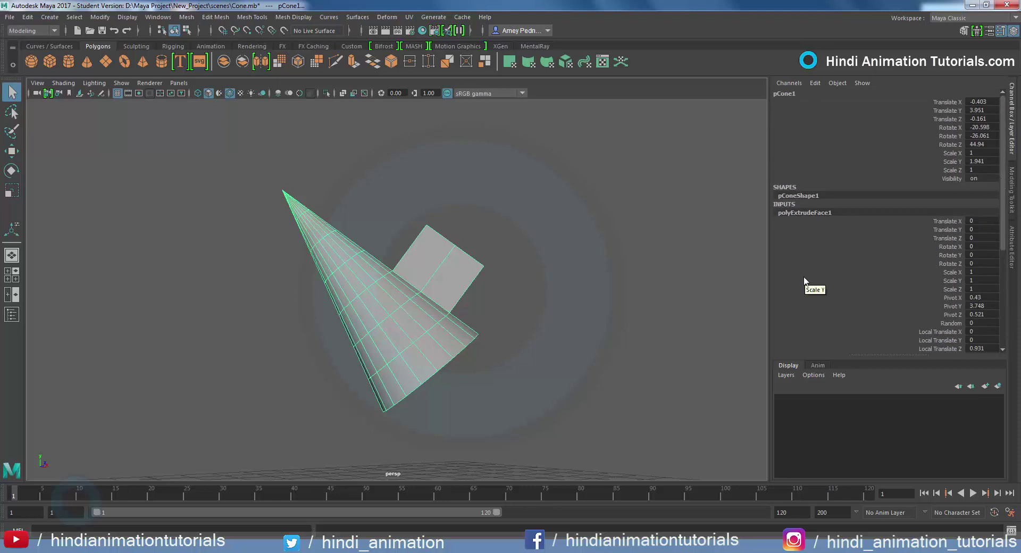
pyautogui.click(812, 213)
pyautogui.click(788, 221)
pyautogui.scroll(-5, 798, 239)
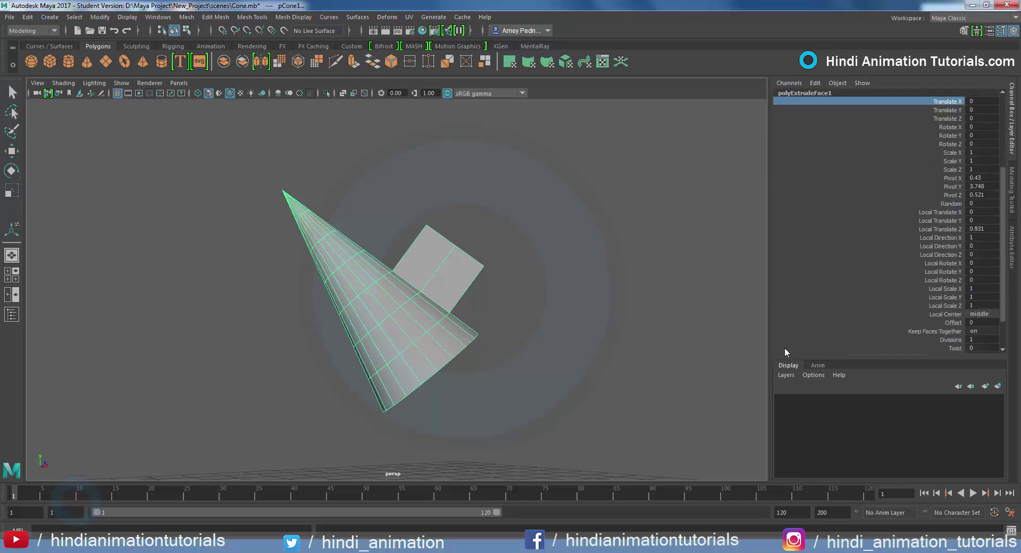
# Delete the cone's construction history via Edit > Delete by Type > History.
pyautogui.press('q')
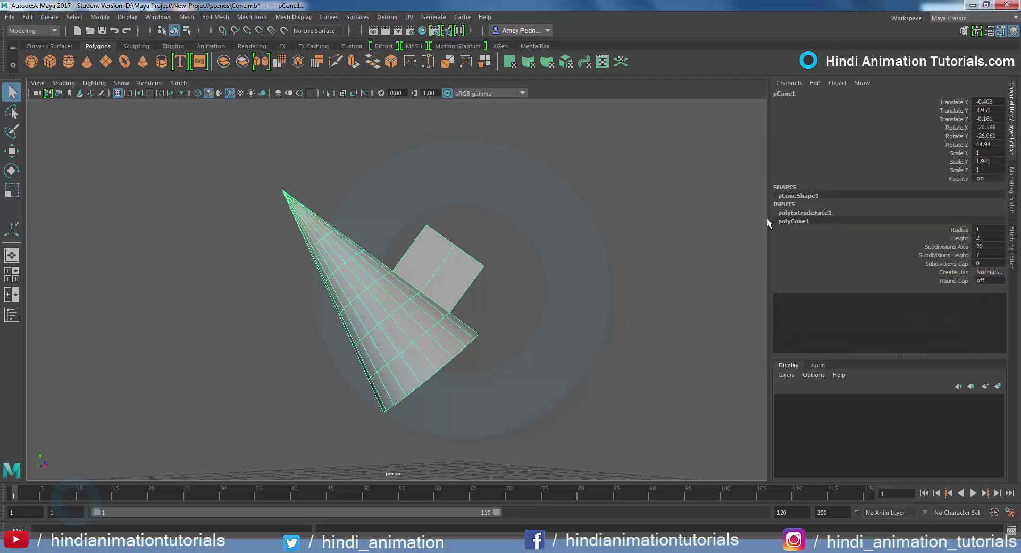
pyautogui.click(28, 16)
pyautogui.moveTo(60, 142)
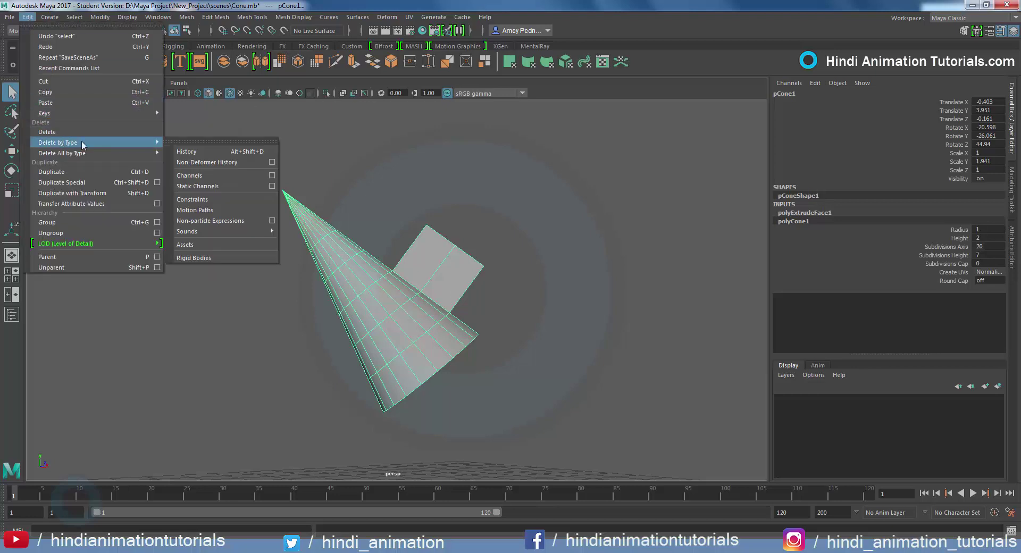
pyautogui.click(240, 153)
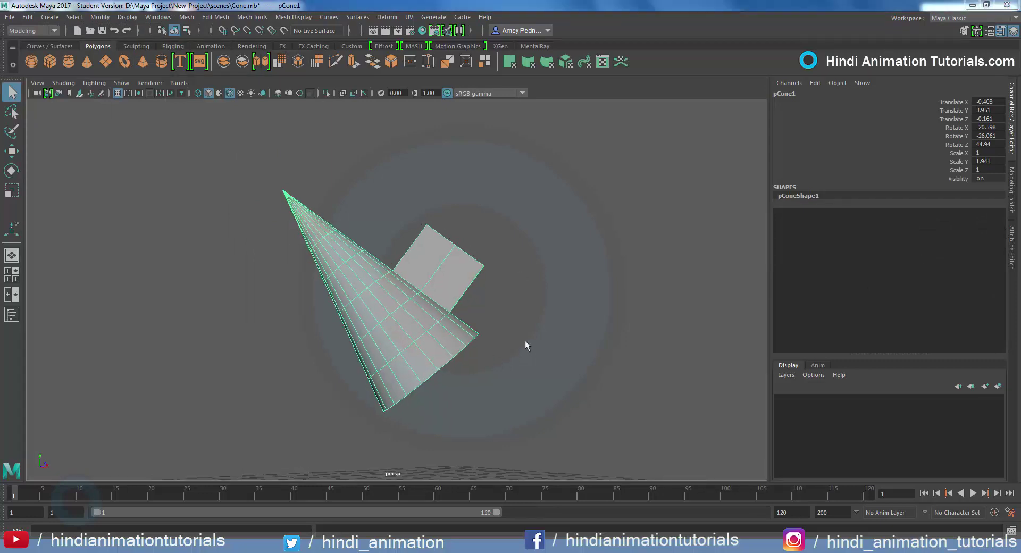
# Orbit to show the grid and select the block's top corner vertices.
pyautogui.moveTo(521, 338)
pyautogui.keyDown('alt'); pyautogui.mouseDown()
pyautogui.moveTo(537, 370)
pyautogui.moveTo(521, 349)
pyautogui.mouseUp(); pyautogui.keyUp('alt')
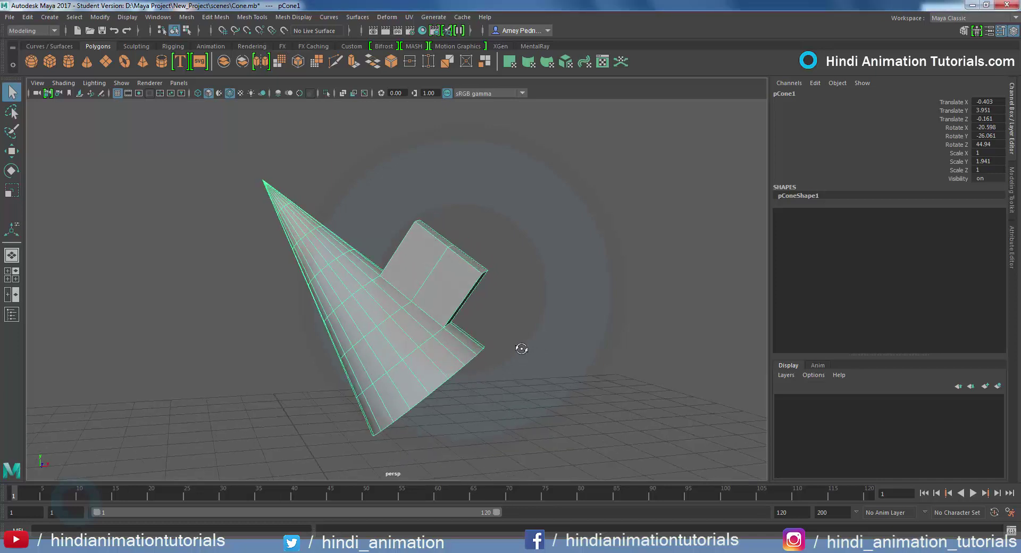
pyautogui.moveTo(444, 302); pyautogui.dragTo(401, 248, button='right')
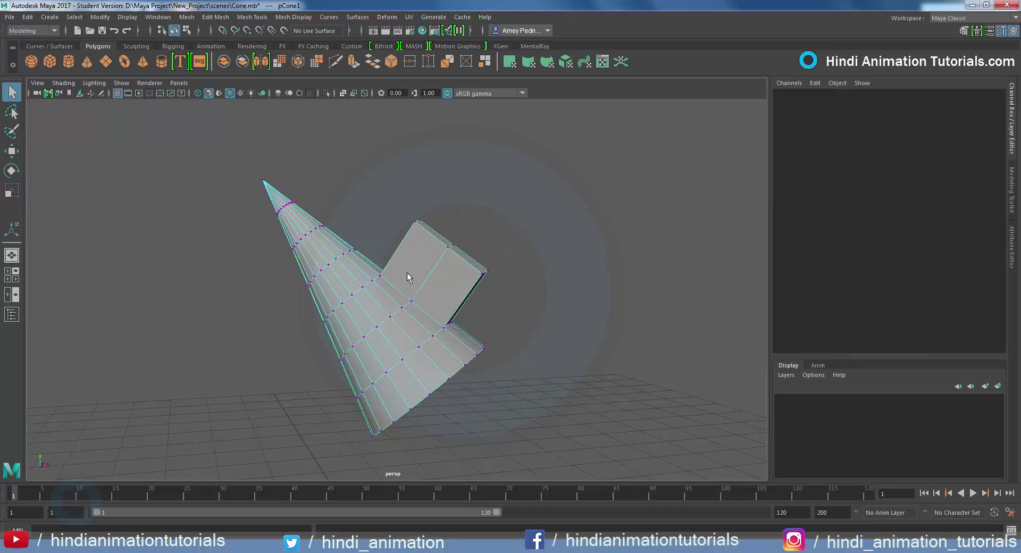
pyautogui.moveTo(392, 198); pyautogui.dragTo(435, 259)
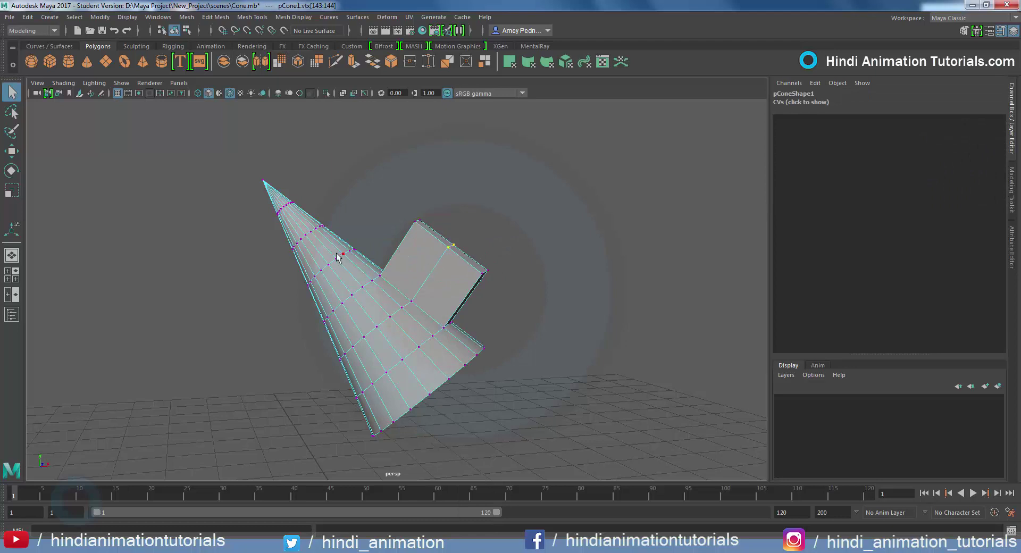
pyautogui.press('w')
pyautogui.moveTo(405, 202); pyautogui.dragTo(435, 238)
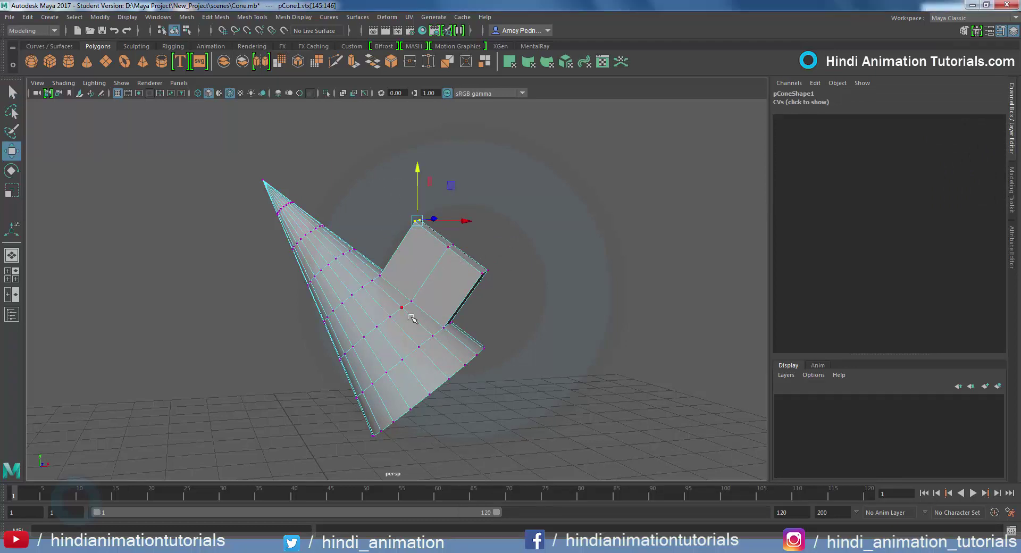
# Return to Object Mode and open the Move Tool settings.
pyautogui.rightClick(411, 246)
pyautogui.click(451, 236)
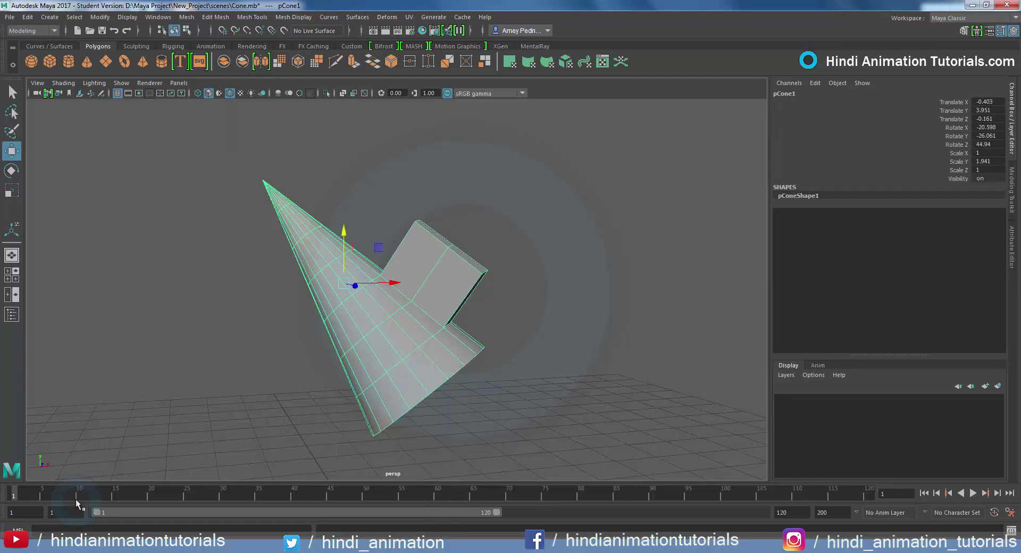
pyautogui.doubleClick(11, 151)
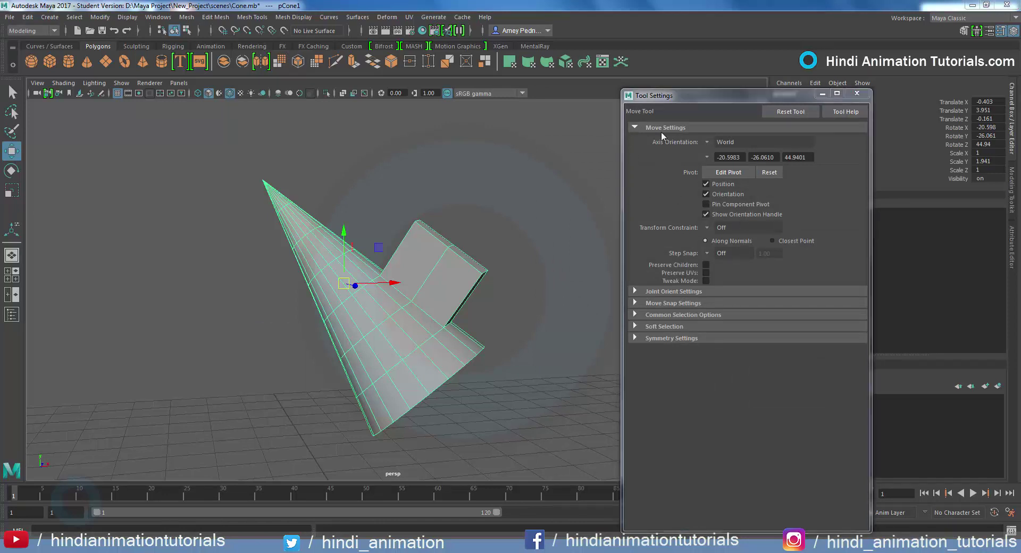
# Set Move axis orientation to Normal and pull vertex vtx[98] outward into a spike.
pyautogui.click(708, 141)
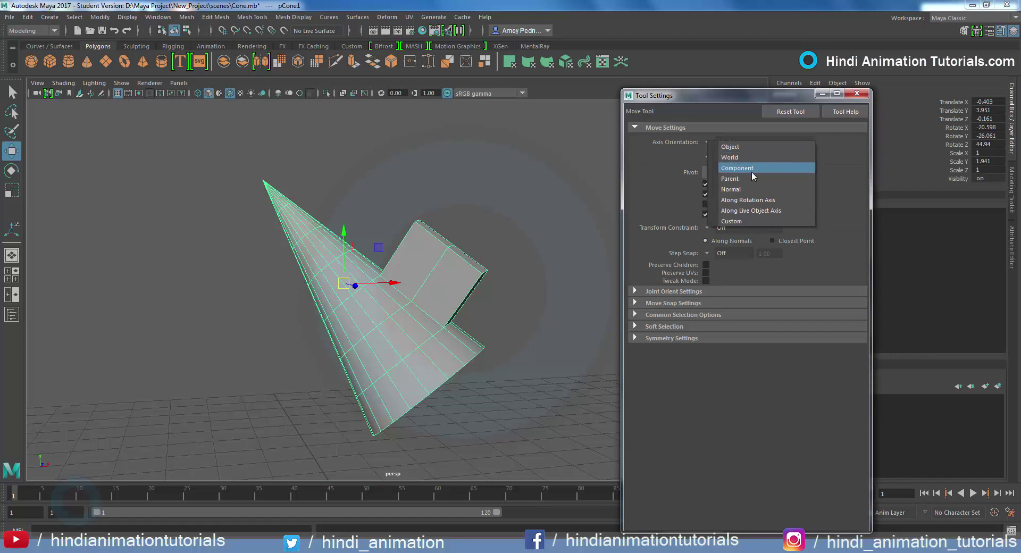
pyautogui.click(750, 189)
pyautogui.rightClick(451, 248)
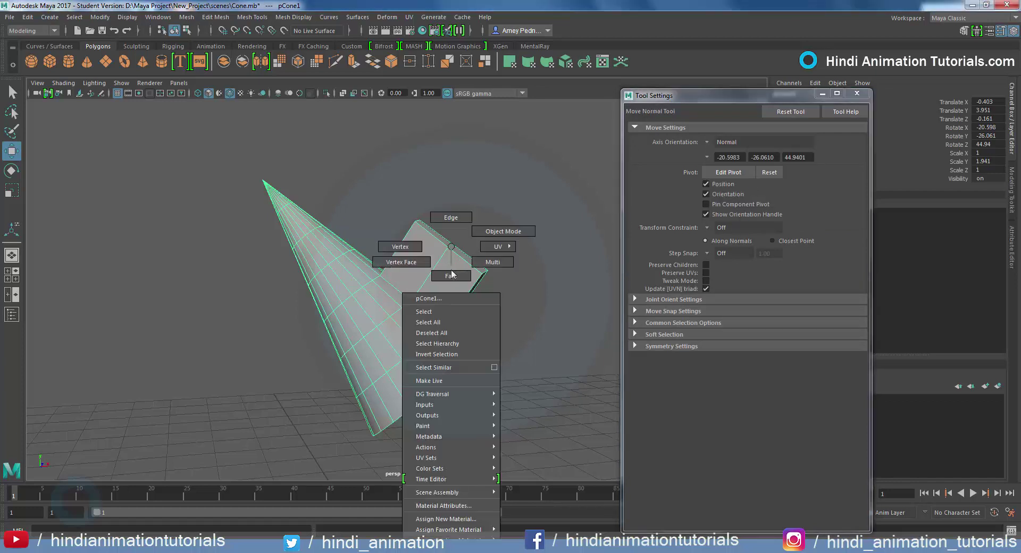
pyautogui.click(451, 277)
pyautogui.click(415, 250)
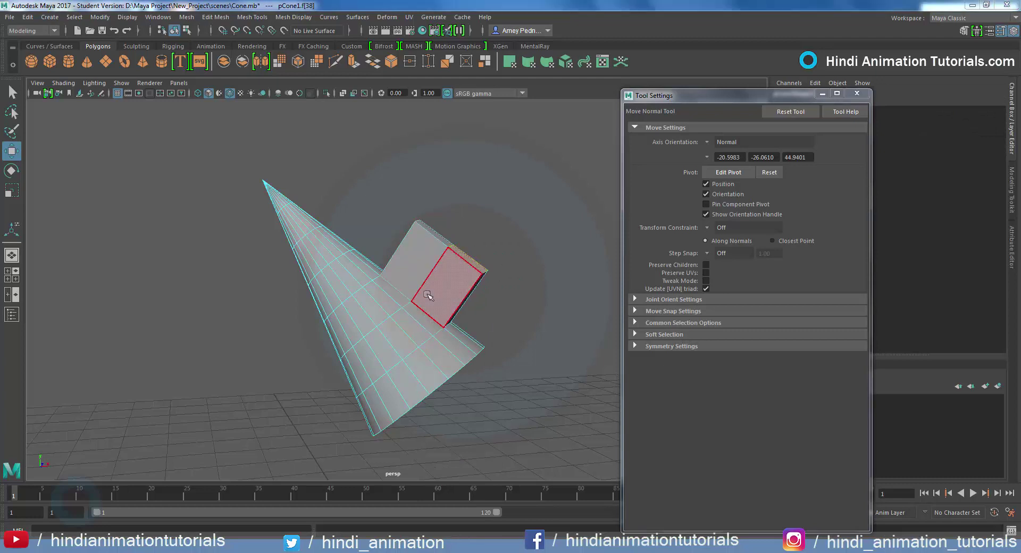
pyautogui.moveTo(422, 255); pyautogui.dragTo(467, 236, button='right')
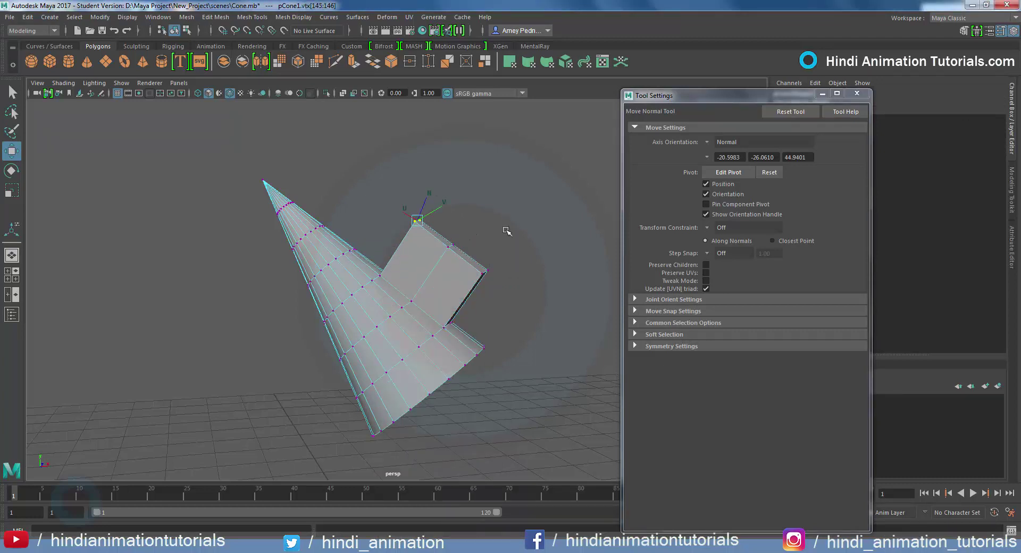
pyautogui.click(354, 249)
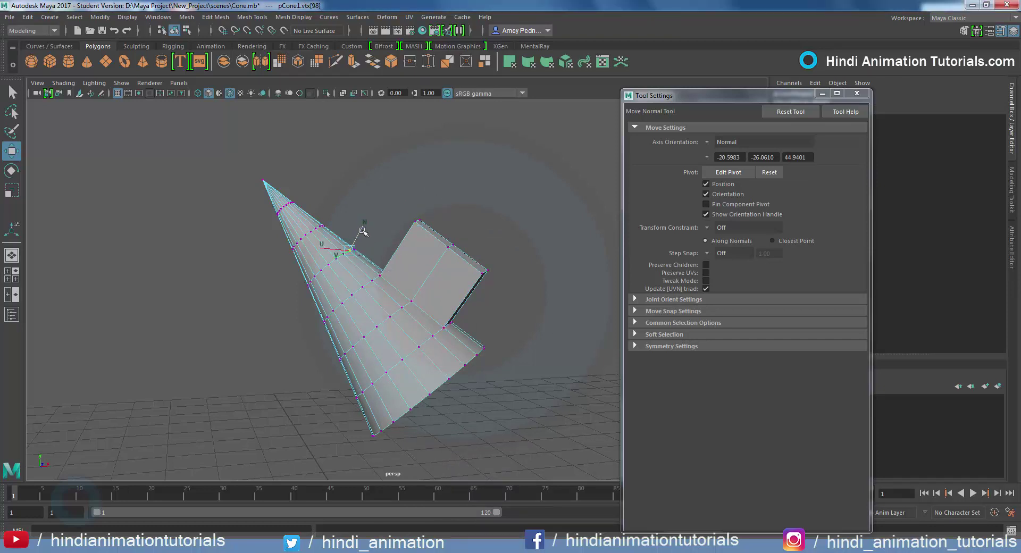
pyautogui.moveTo(370, 220); pyautogui.dragTo(396, 179)
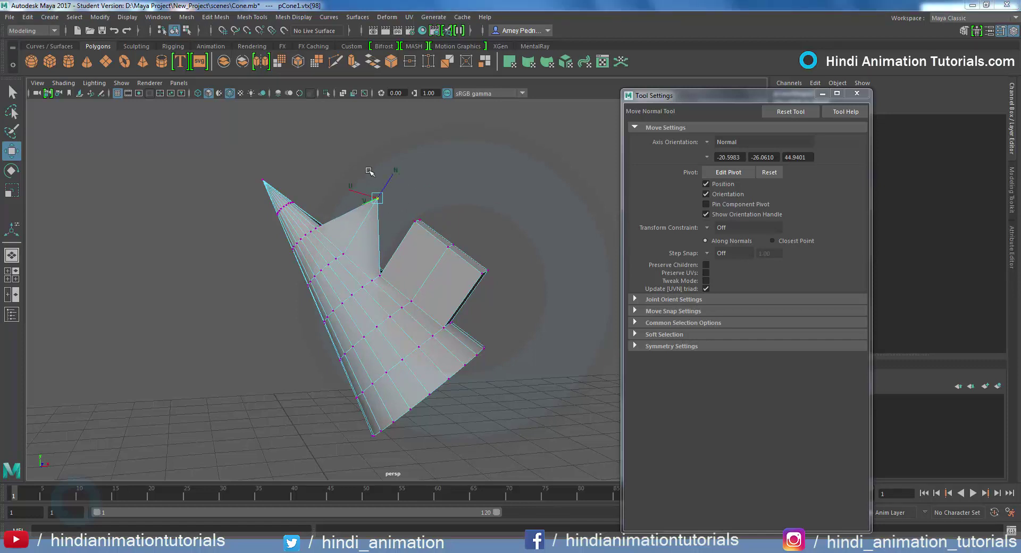
# Switch to Component orientation, nudge the spike tip, and raise the block's top face f[38].
pyautogui.click(715, 142)
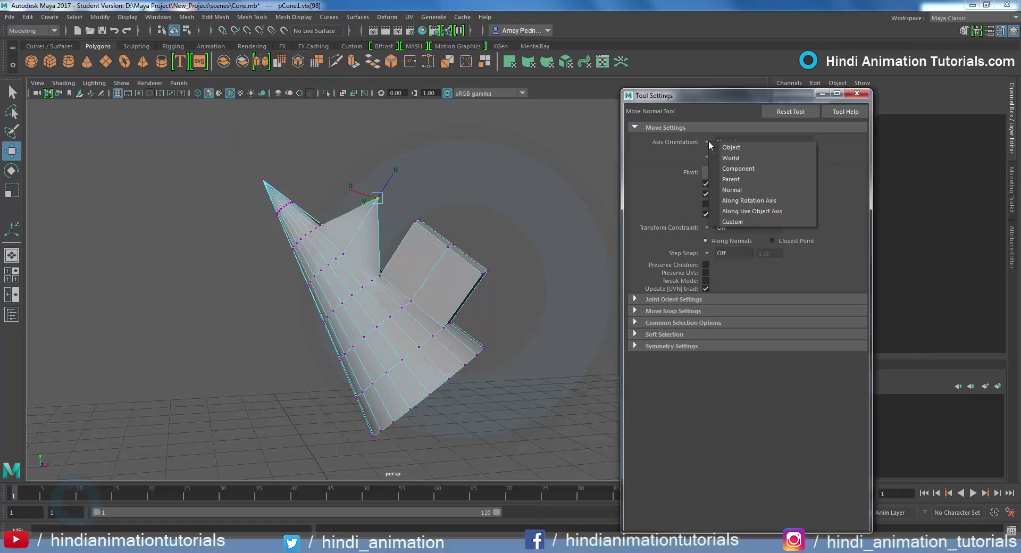
pyautogui.click(731, 169)
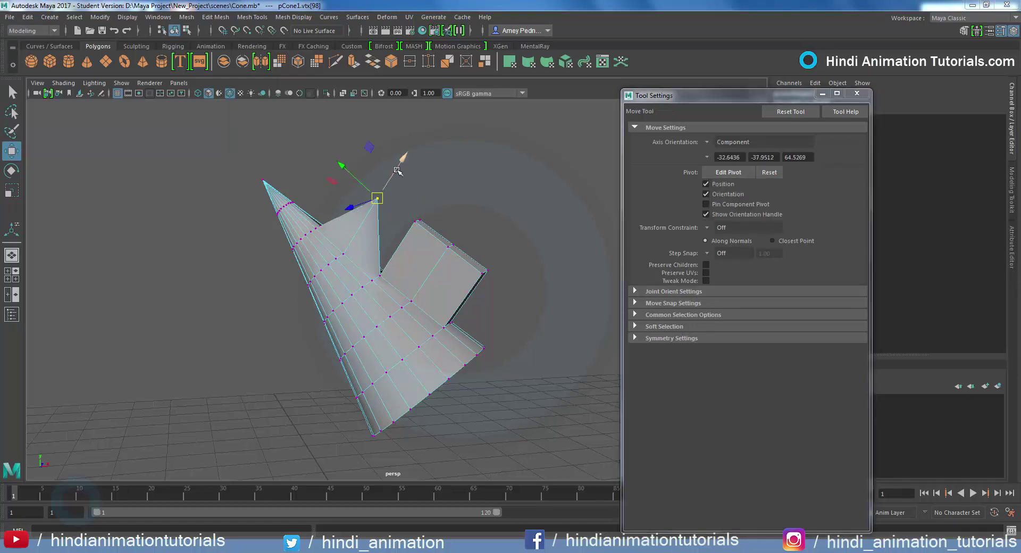
pyautogui.moveTo(396, 171); pyautogui.dragTo(399, 174)
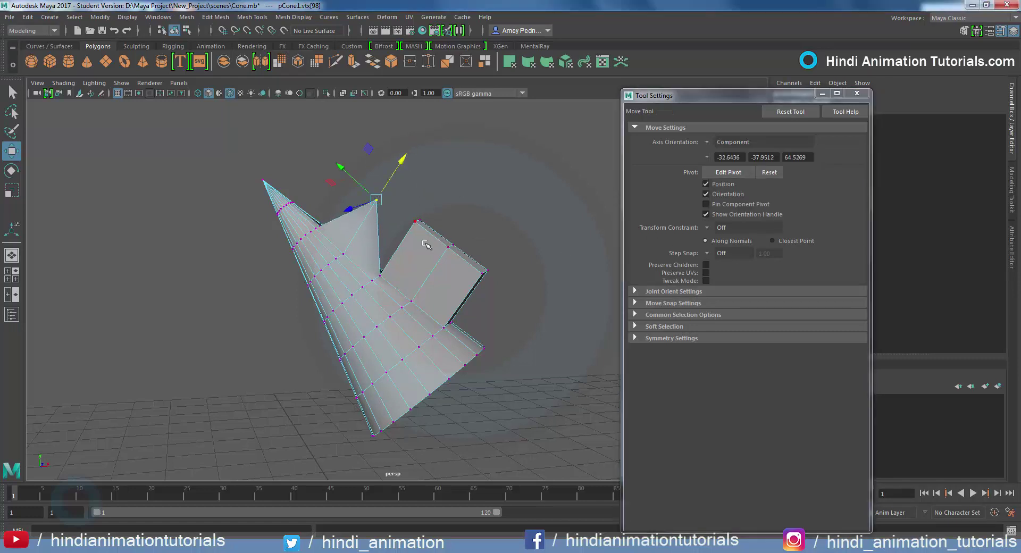
pyautogui.moveTo(425, 244); pyautogui.dragTo(426, 266, button='right')
pyautogui.click(443, 236)
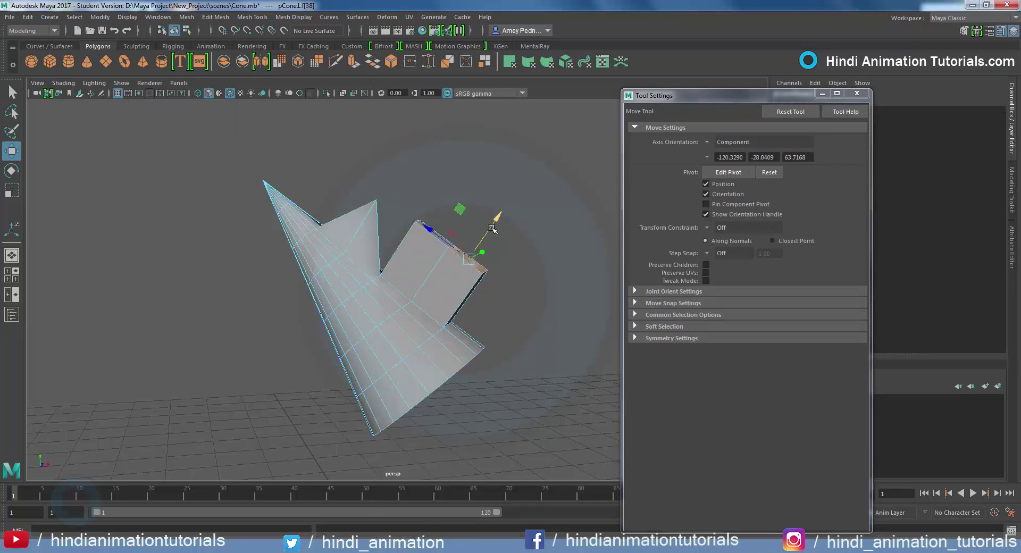
pyautogui.moveTo(492, 229); pyautogui.dragTo(506, 207)
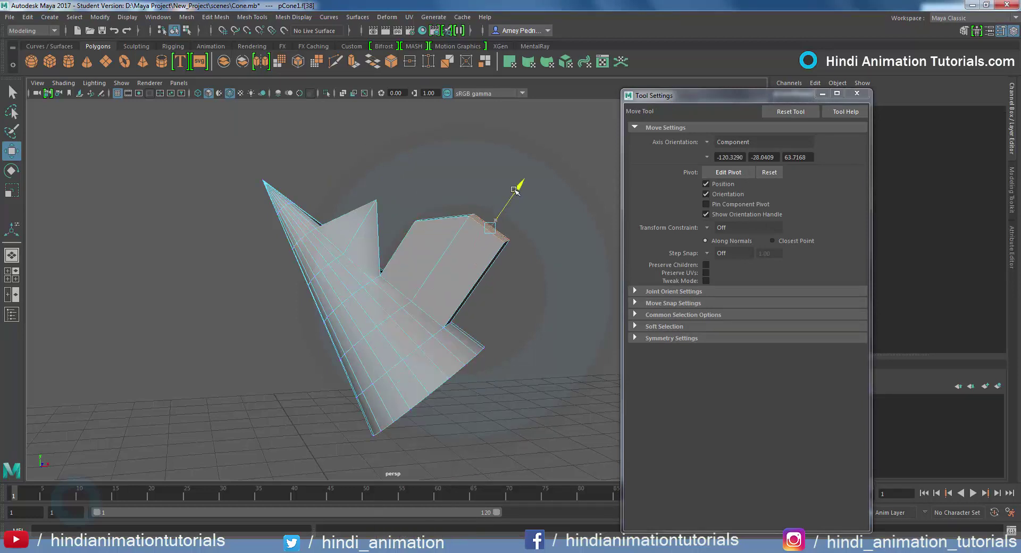
pyautogui.click(426, 223)
pyautogui.click(437, 219)
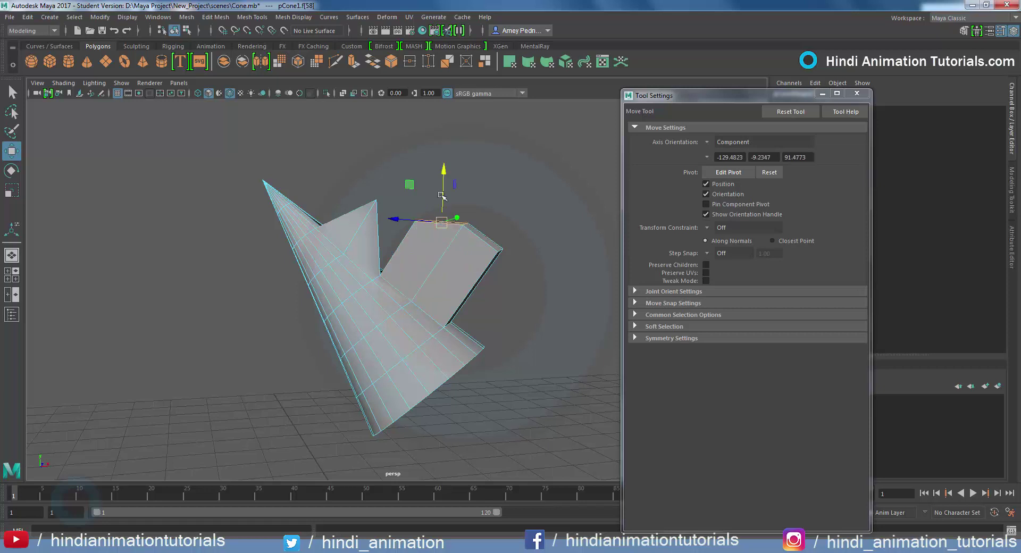
# Cycle through the Move axis orientations, ending back on World.
pyautogui.click(708, 141)
pyautogui.click(720, 176)
pyautogui.click(707, 142)
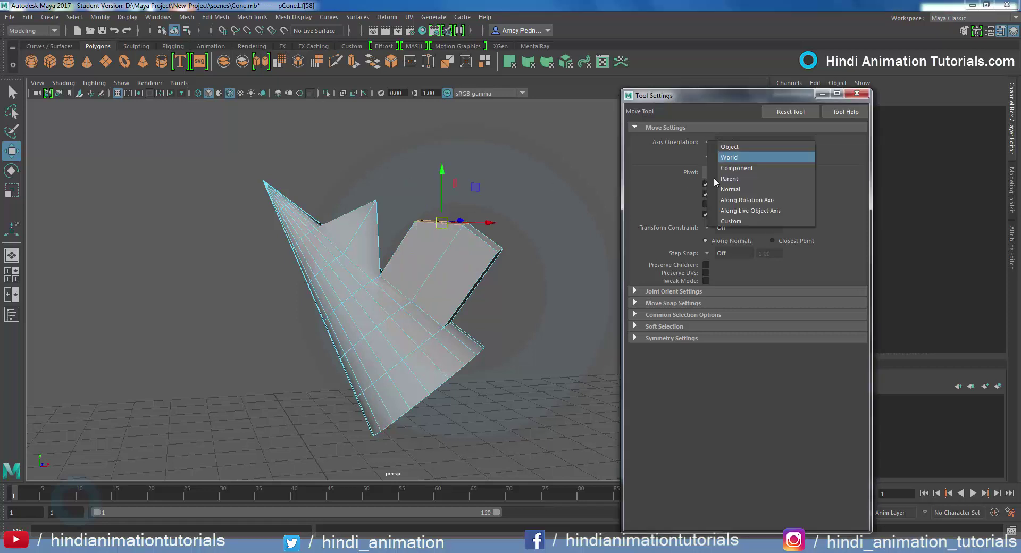
pyautogui.click(744, 200)
pyautogui.click(707, 142)
pyautogui.click(744, 210)
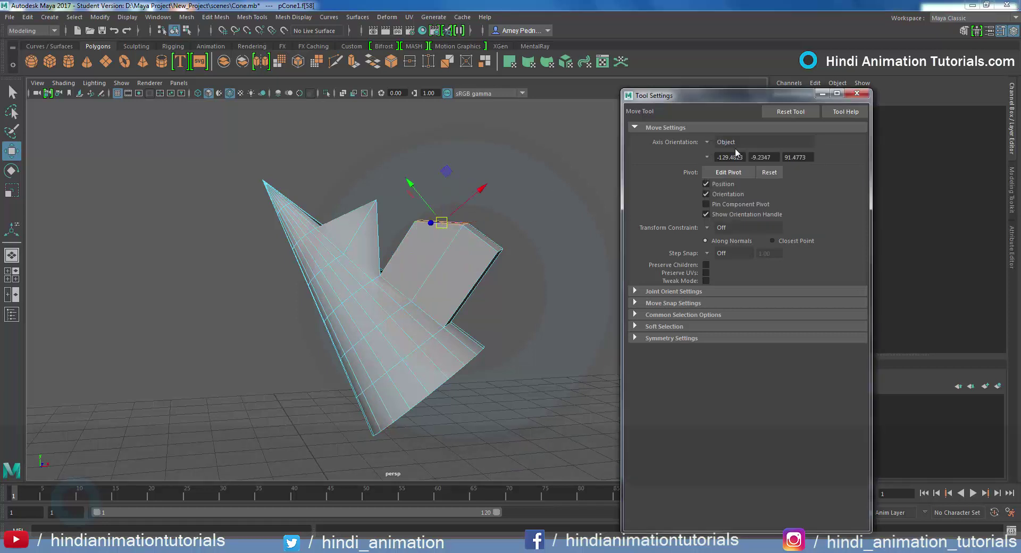
pyautogui.click(709, 142)
pyautogui.click(729, 158)
# Extrude face f[18] on the cone's lower side outward along local Z into a block.
pyautogui.moveTo(468, 267); pyautogui.dragTo(500, 227, button='right')
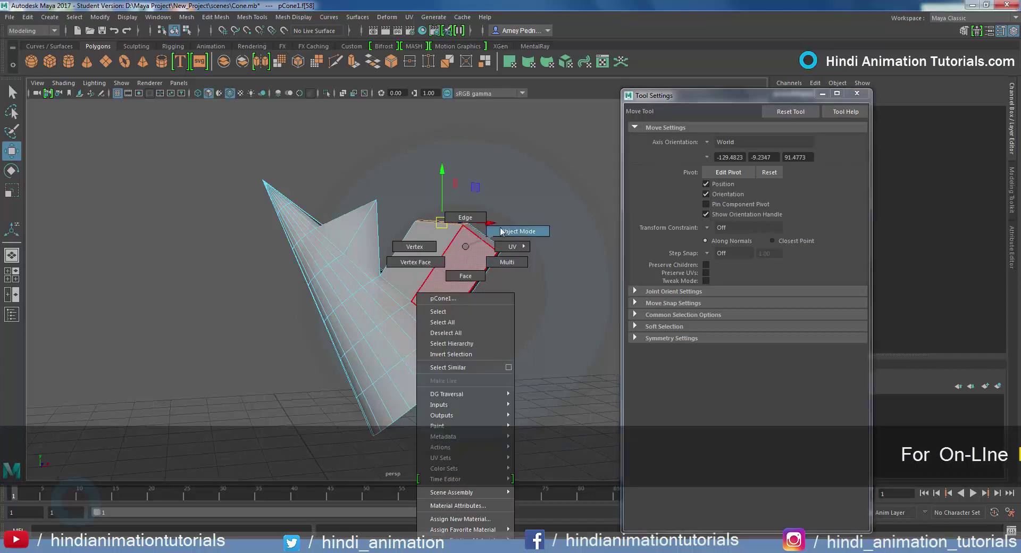
pyautogui.keyDown('alt'); pyautogui.moveTo(476, 375); pyautogui.dragTo(447, 353); pyautogui.keyUp('alt')
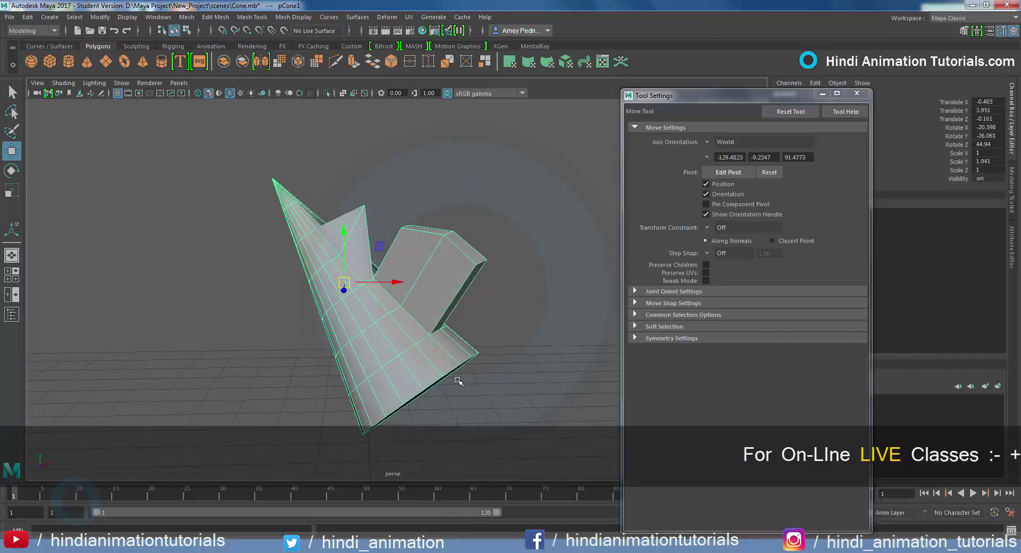
pyautogui.moveTo(447, 353); pyautogui.dragTo(449, 279, button='right')
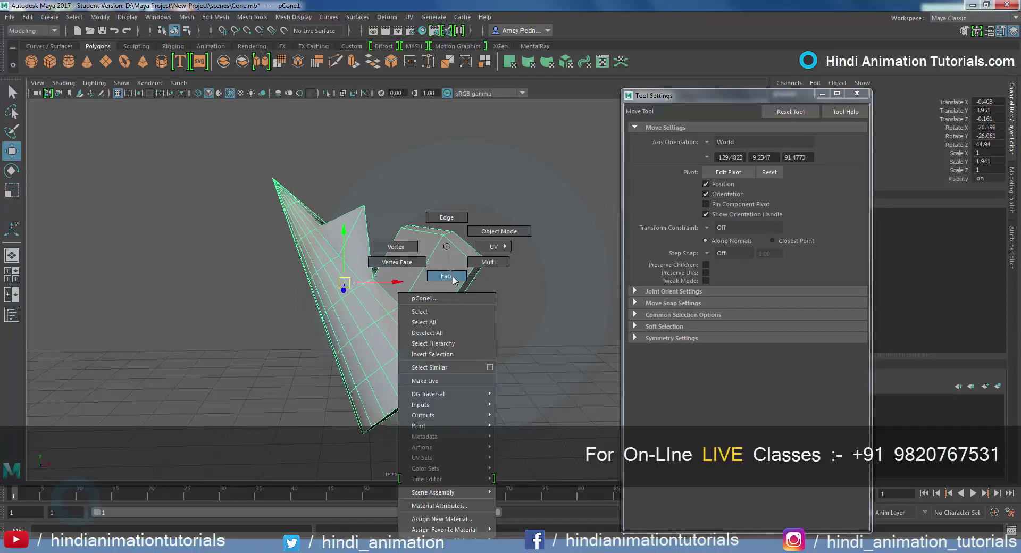
pyautogui.click(456, 348)
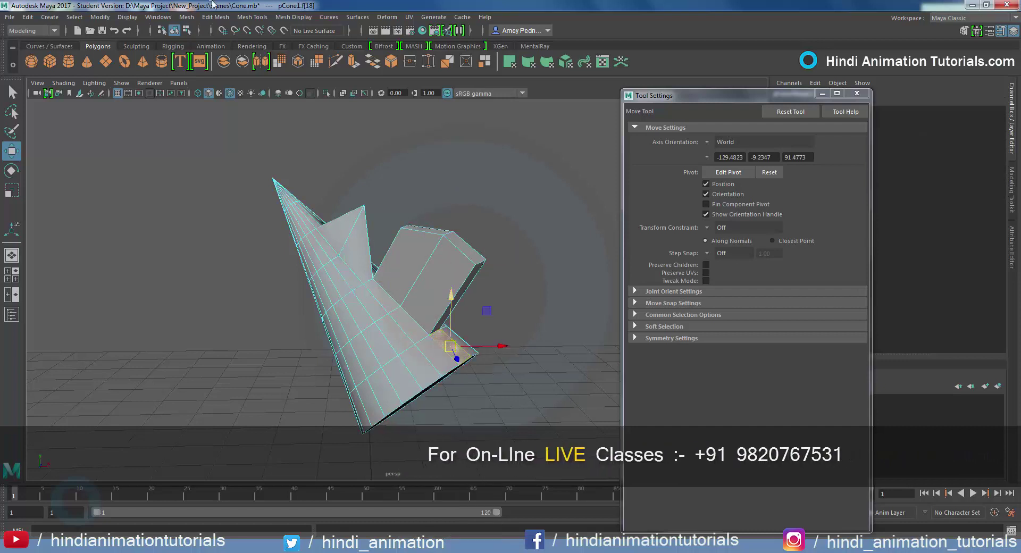
pyautogui.click(254, 17)
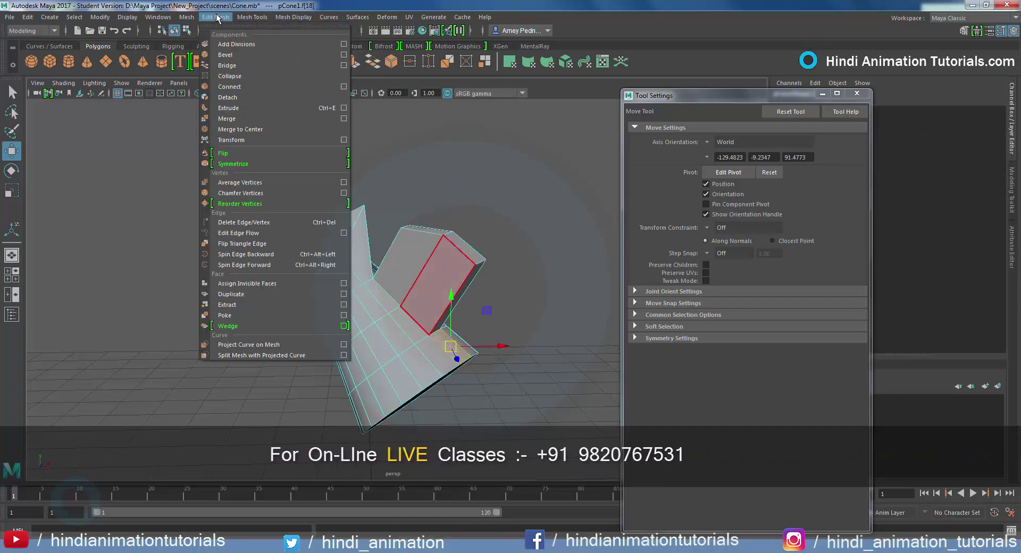
pyautogui.click(228, 107)
pyautogui.moveTo(471, 321); pyautogui.dragTo(537, 213)
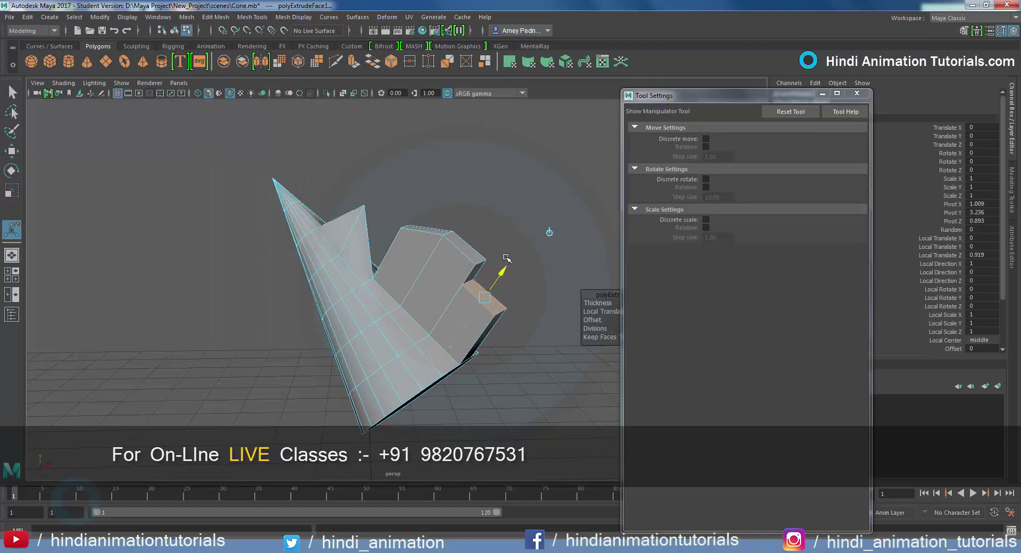